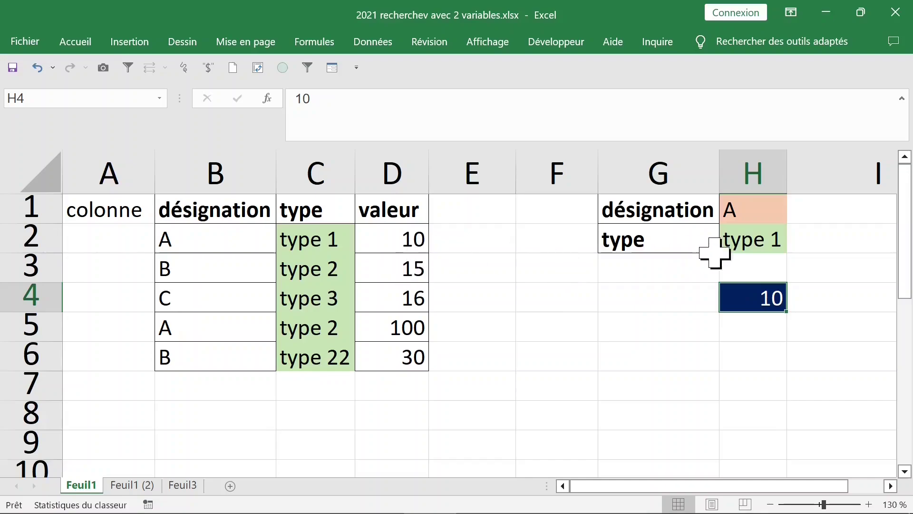
# Enter =RECHERCHEV(H1;B1:D6;3;0) in cell H4 to look up the valeur by désignation
pyautogui.click(731, 239)
pyautogui.click(761, 299)
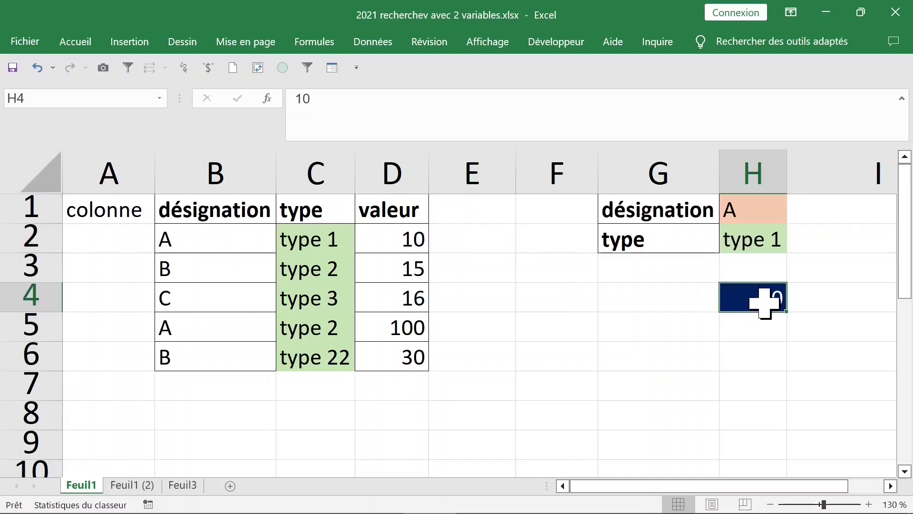
pyautogui.write('=rech')
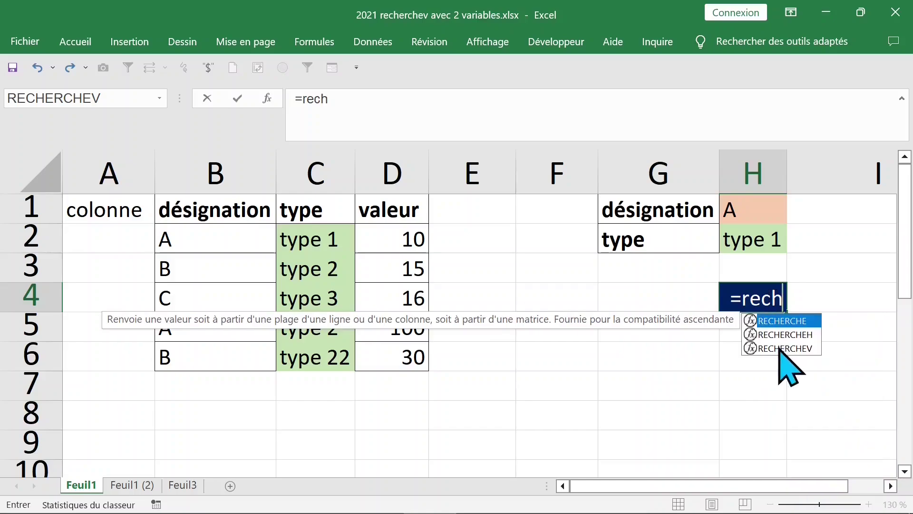
pyautogui.doubleClick(764, 348)
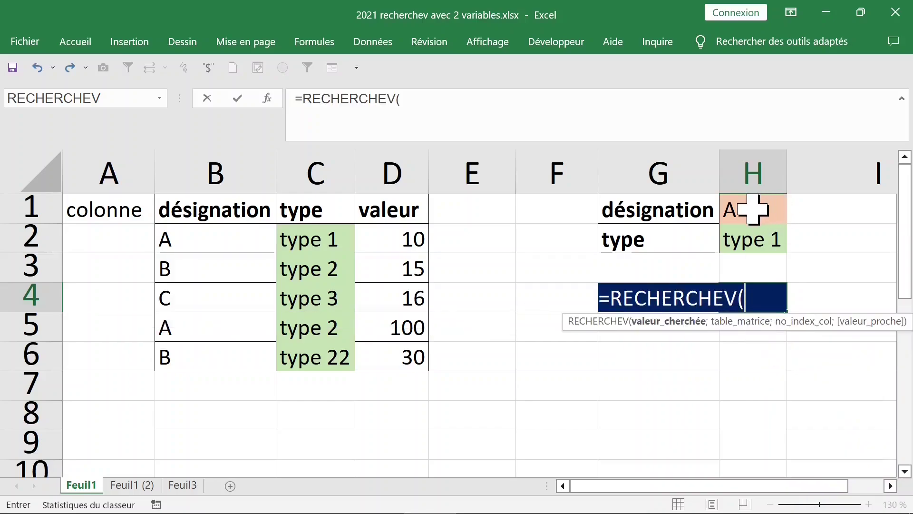
pyautogui.click(761, 208)
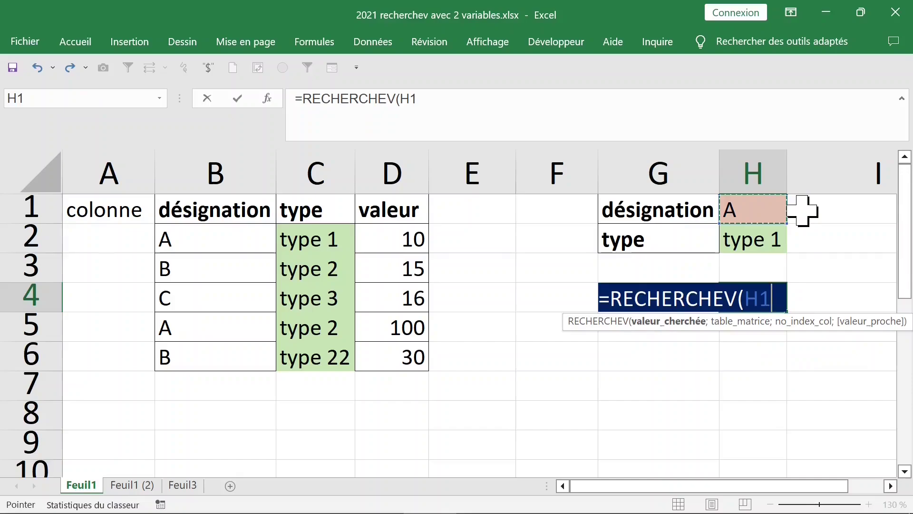
pyautogui.write(';')
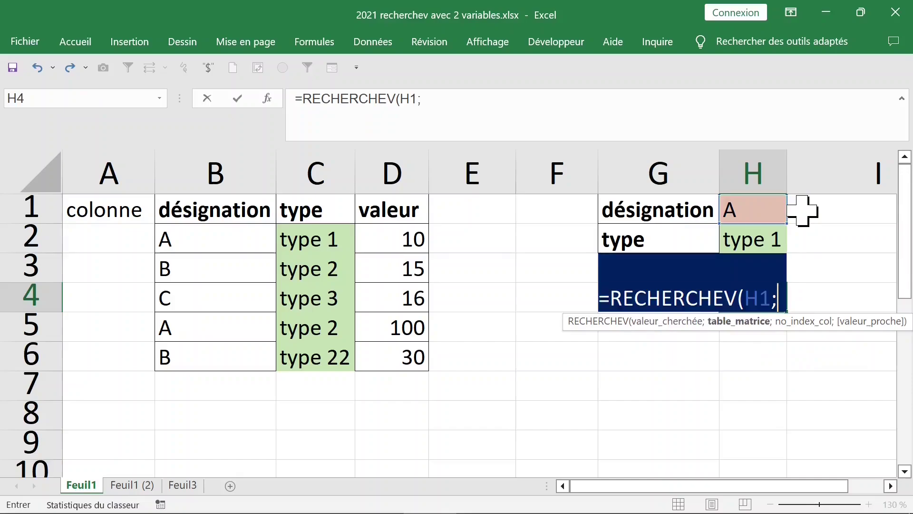
pyautogui.click(204, 202)
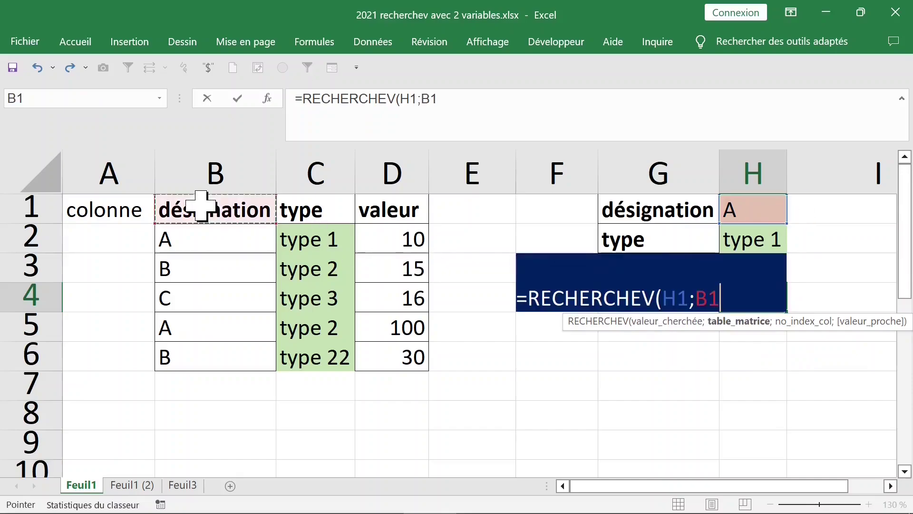
pyautogui.moveTo(243, 233); pyautogui.dragTo(398, 357)
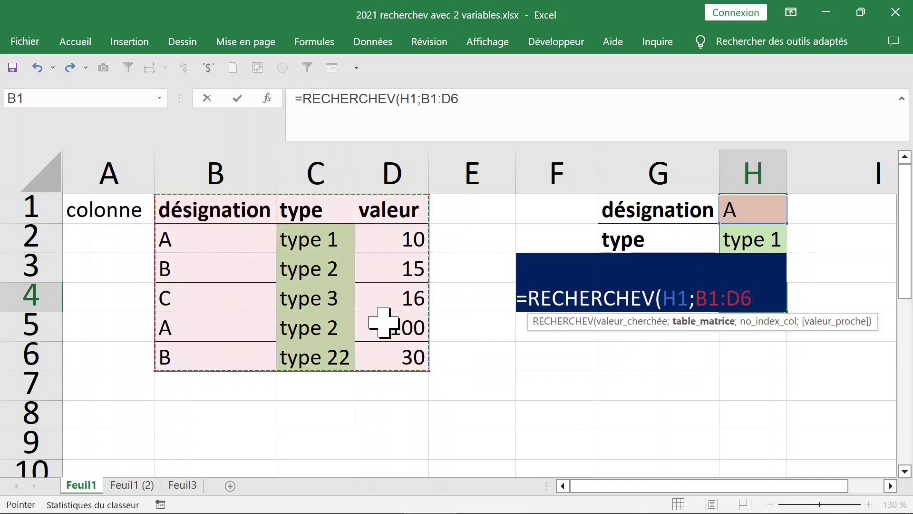
pyautogui.write(';')
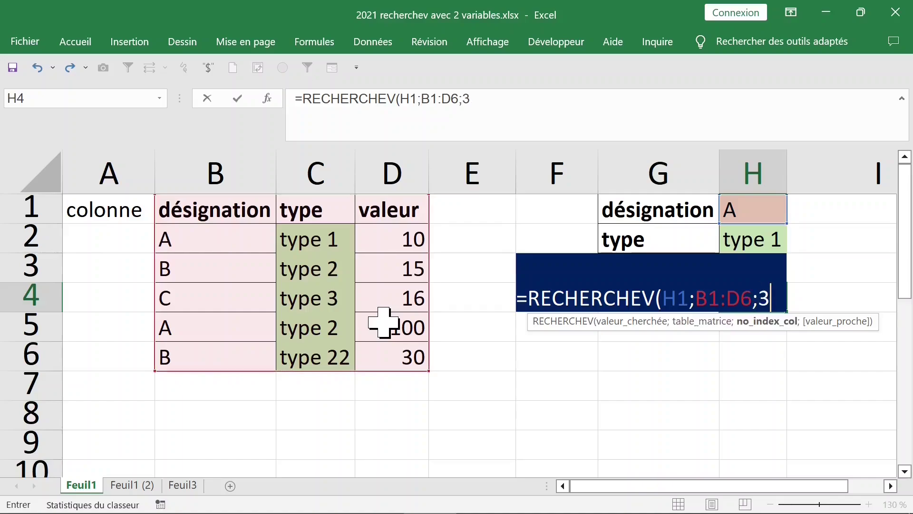
pyautogui.write('3;0')
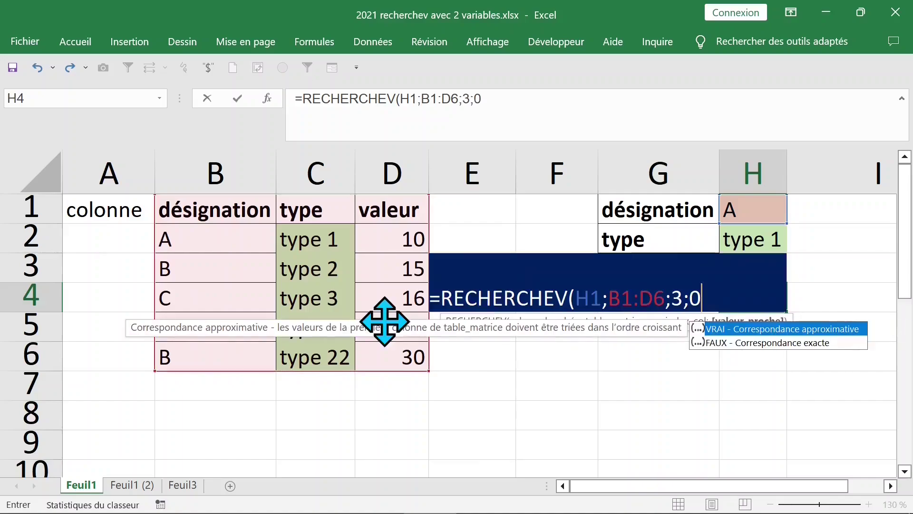
pyautogui.press('Return')
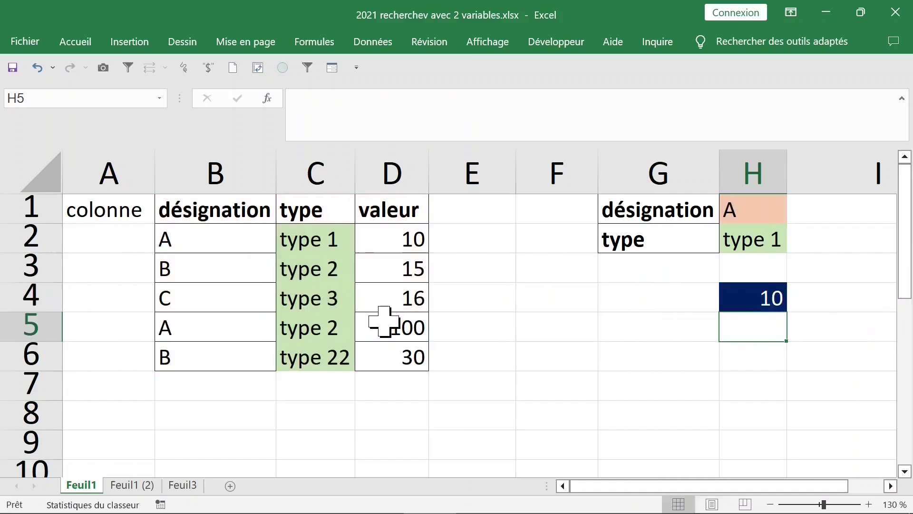
# Change the type criterion in H2 to type 2 and compare the lookup in H4 with the valeur in D5
pyautogui.click(757, 241)
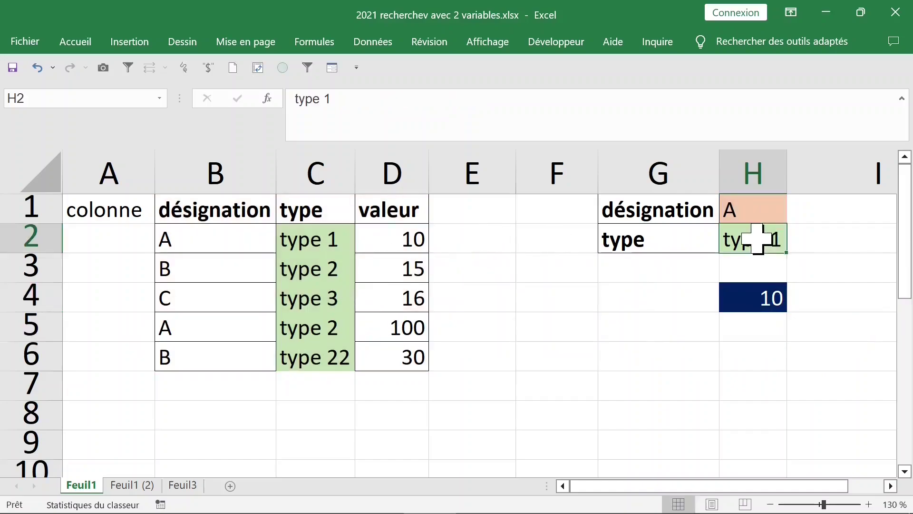
pyautogui.click(349, 97)
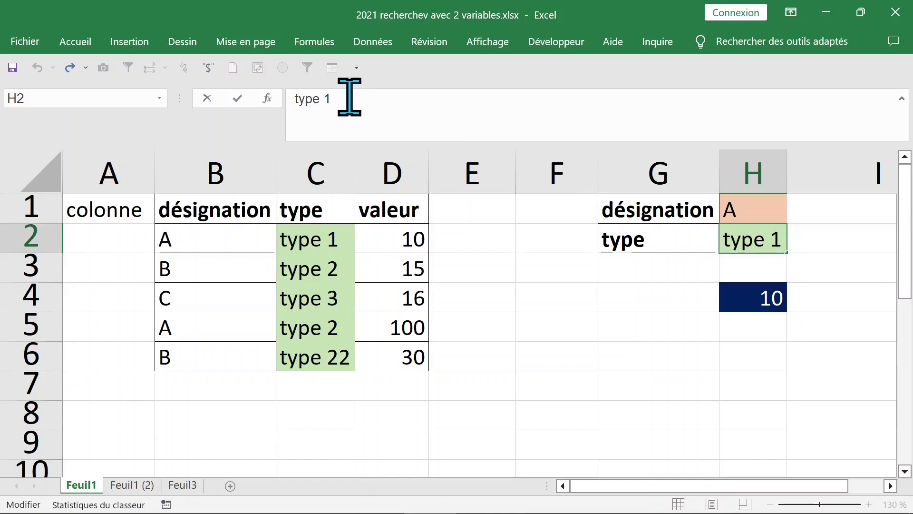
pyautogui.press('Return')
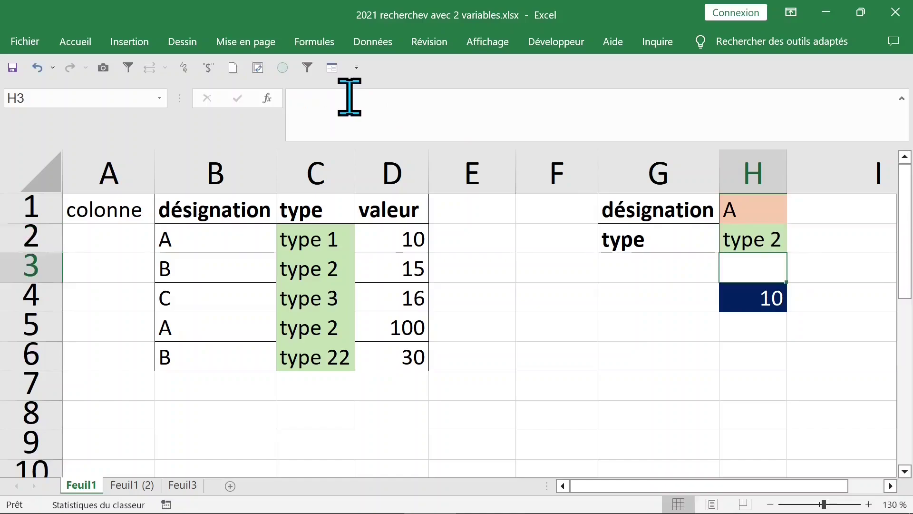
pyautogui.click(400, 327)
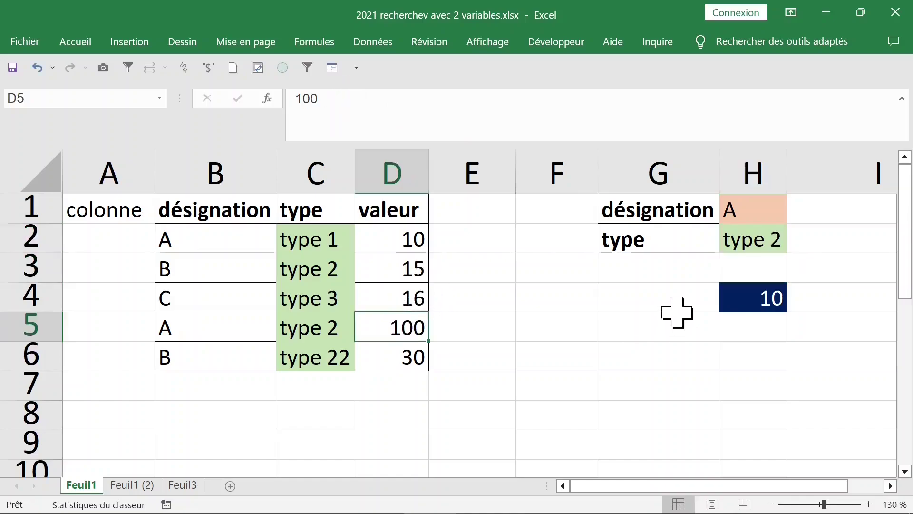
pyautogui.click(751, 300)
pyautogui.click(746, 243)
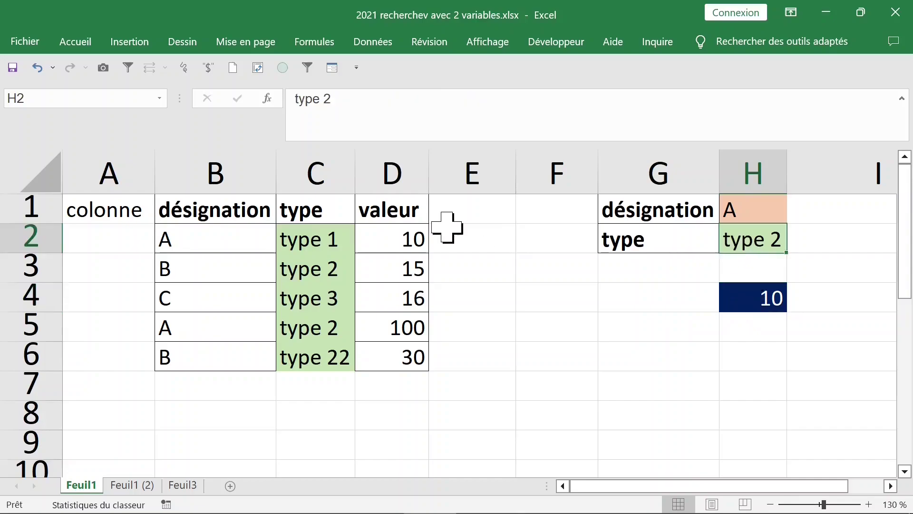
# Undo the last change to the type criterion in H2 and review the lookup cell and both criteria
pyautogui.click(37, 67)
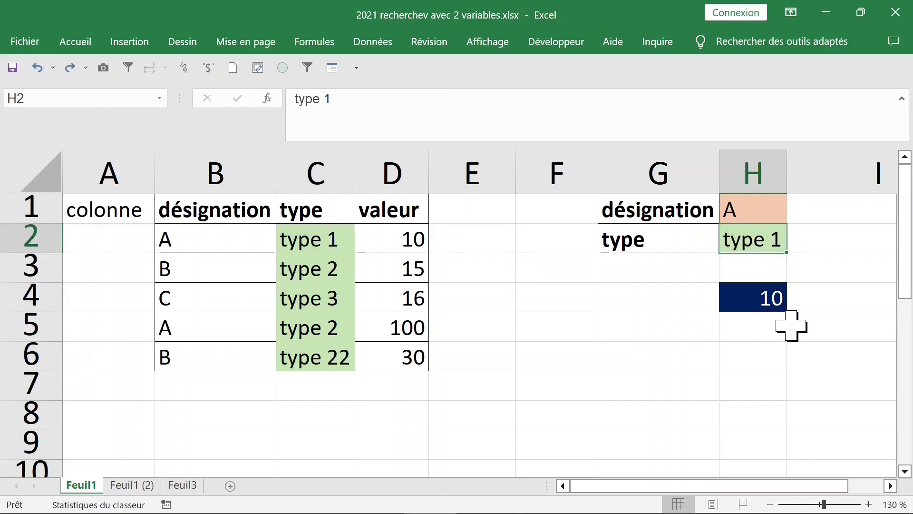
pyautogui.click(758, 297)
pyautogui.click(755, 208)
pyautogui.click(751, 239)
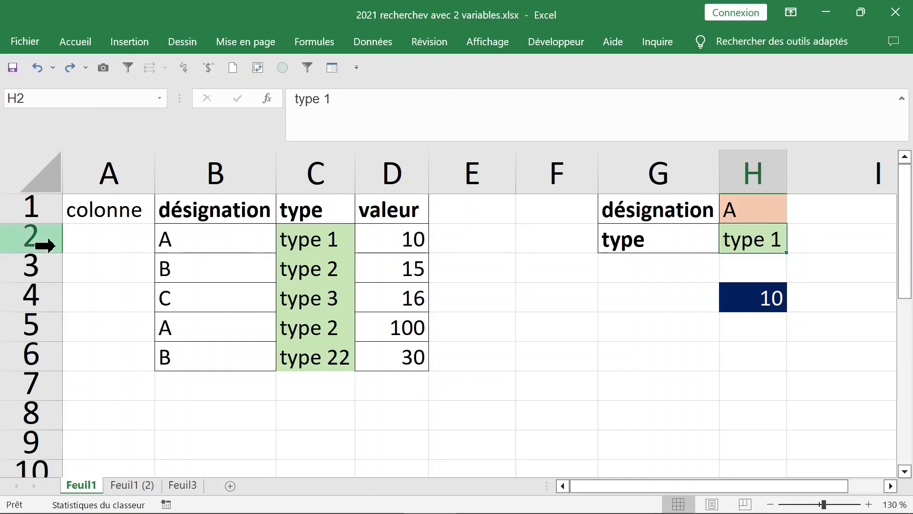
# Build the colonne helper keys by entering =B2&C2 in A2 and filling the formula down to A6
pyautogui.click(97, 238)
pyautogui.click(106, 175)
pyautogui.click(106, 240)
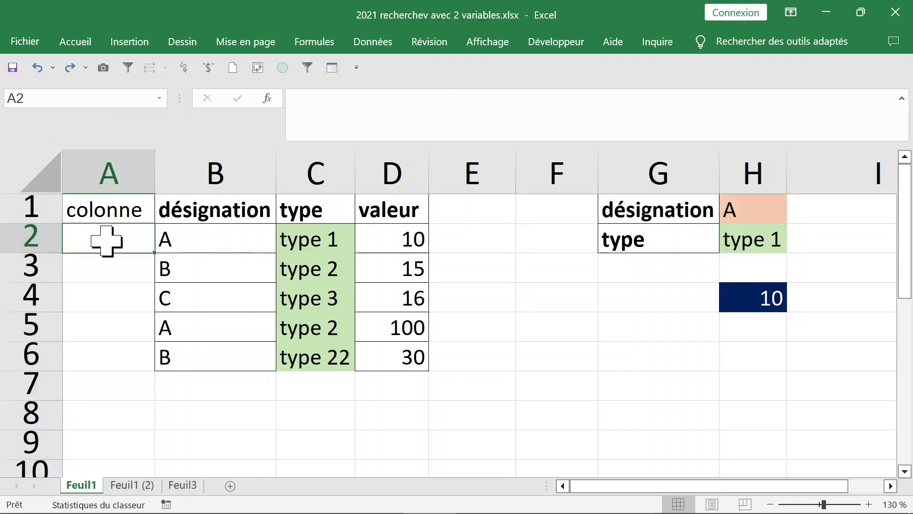
pyautogui.write('=')
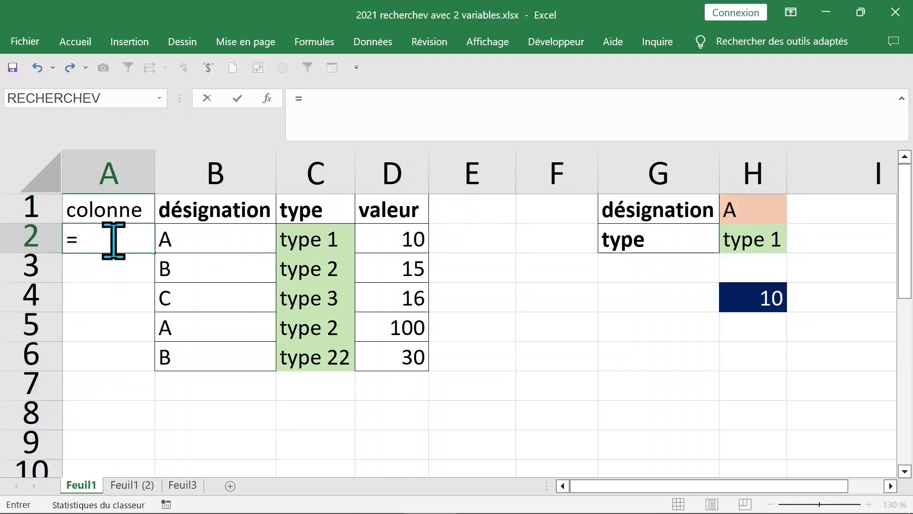
pyautogui.click(228, 242)
pyautogui.write('&')
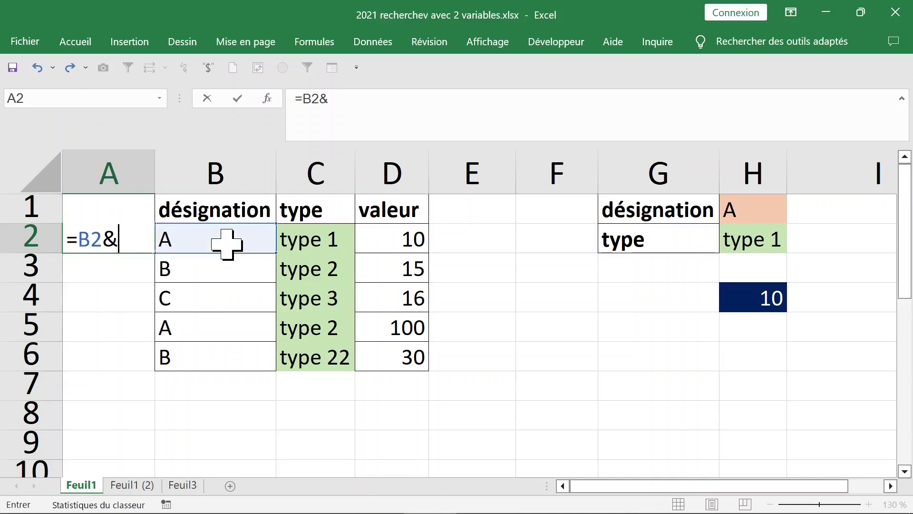
pyautogui.click(293, 243)
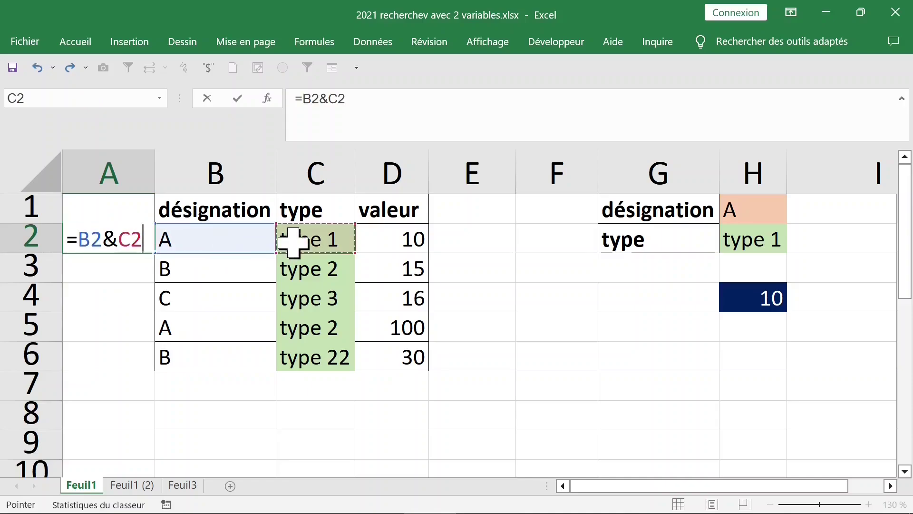
pyautogui.press('Return')
pyautogui.click(107, 241)
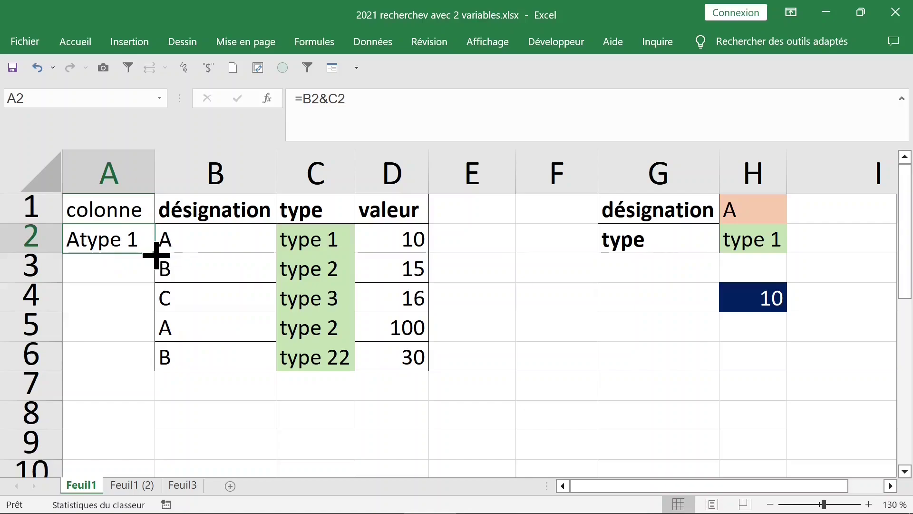
pyautogui.doubleClick(156, 255)
# Clear the arguments of the RECHERCHEV formula in H4 and set its lookup value to H1&H2
pyautogui.click(751, 297)
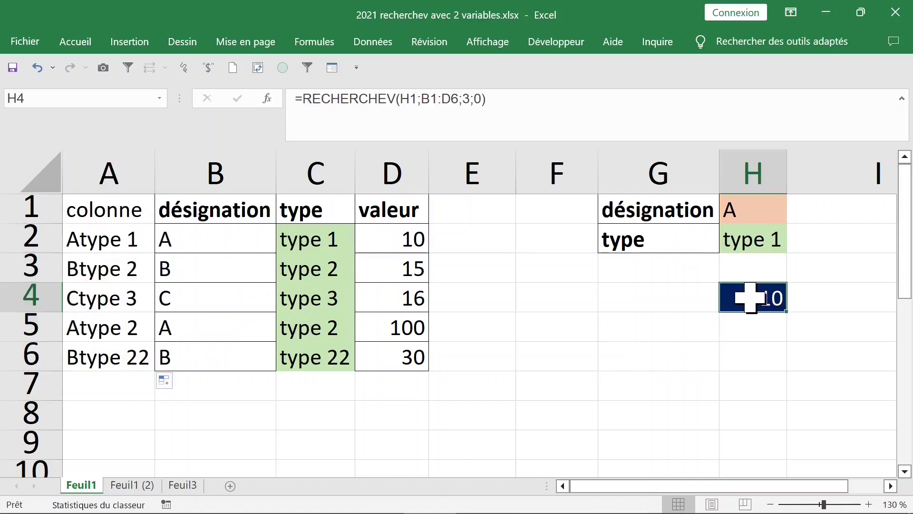
pyautogui.doubleClick(748, 297)
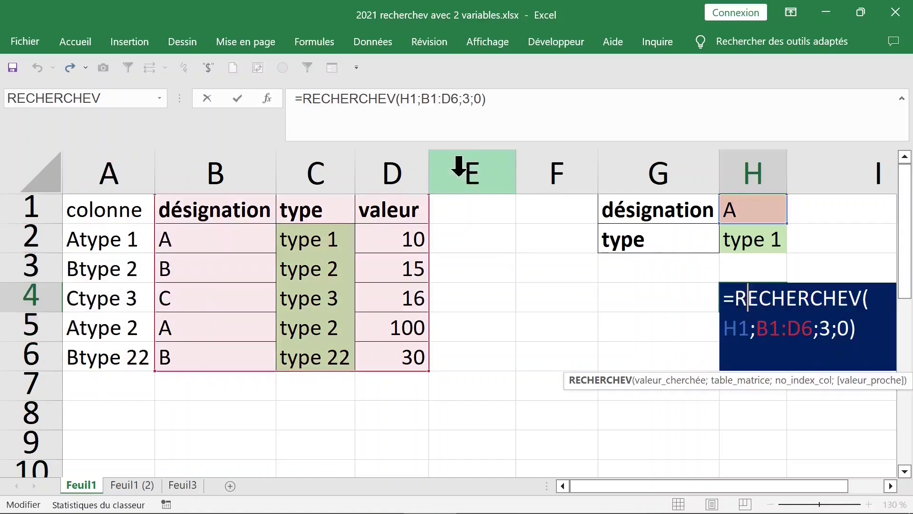
pyautogui.moveTo(401, 99); pyautogui.dragTo(614, 100)
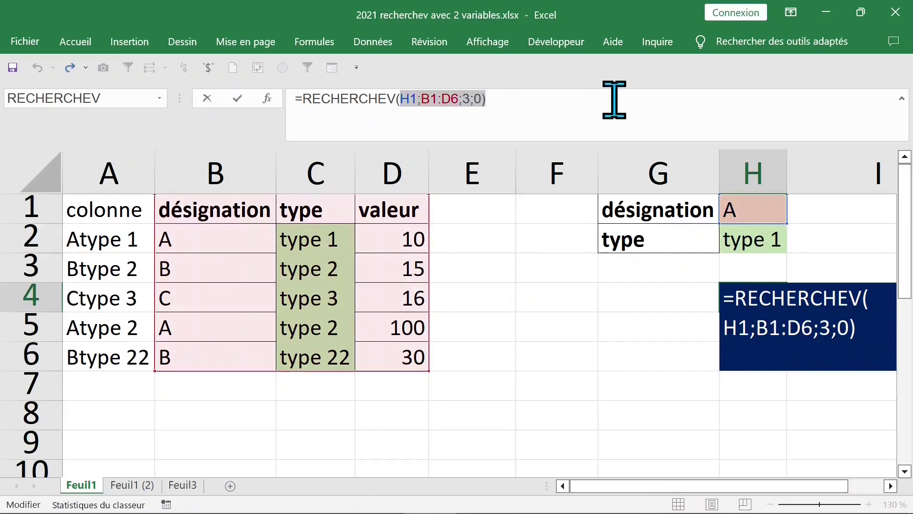
pyautogui.press('BackSpace')
pyautogui.click(744, 208)
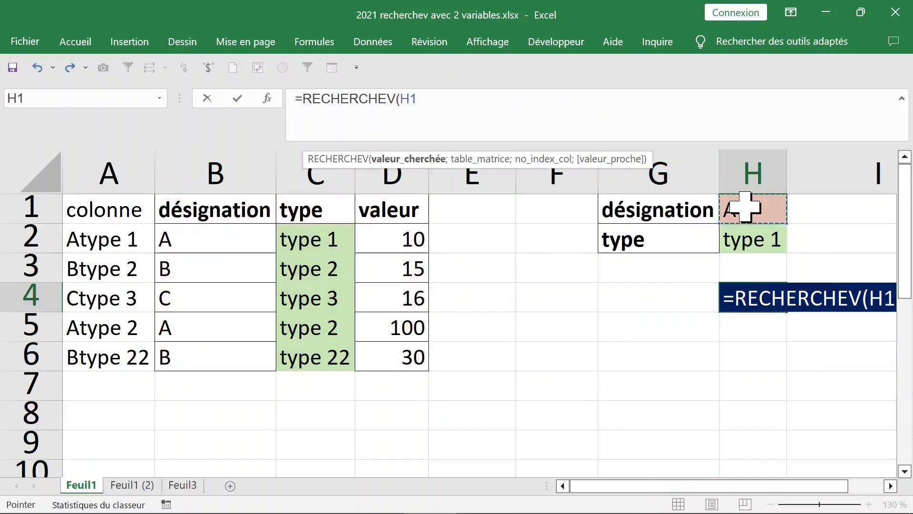
pyautogui.write('&')
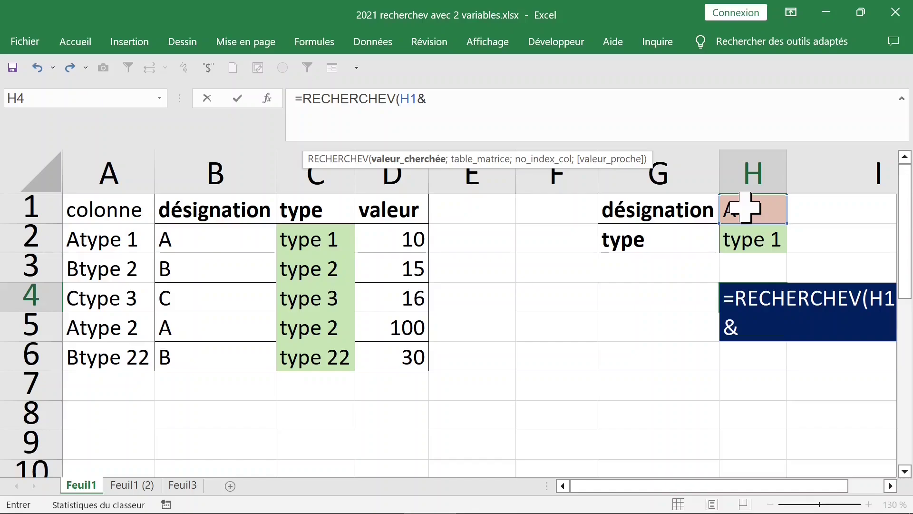
pyautogui.click(750, 242)
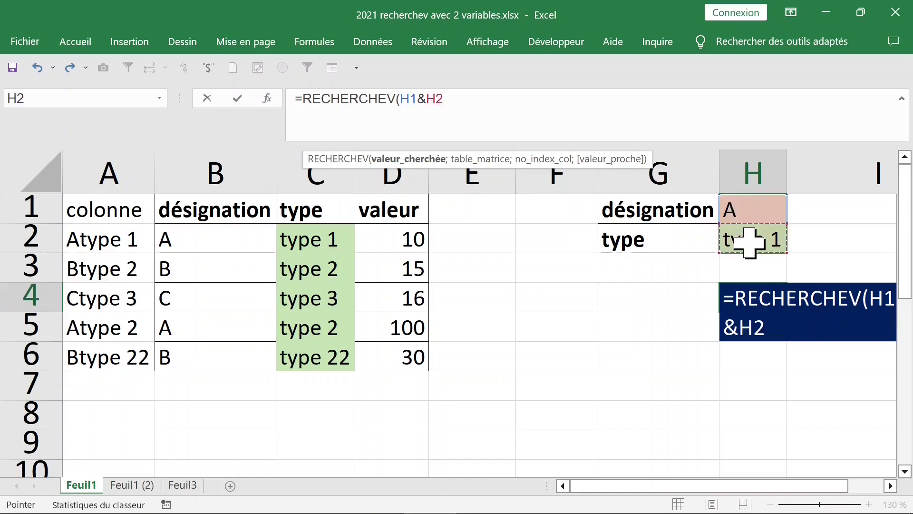
pyautogui.click(485, 103)
pyautogui.write(';')
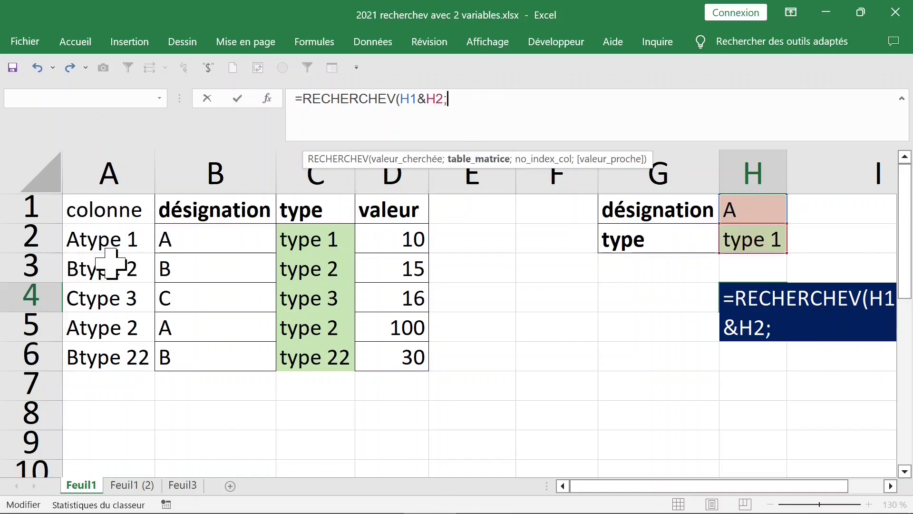
# Complete the H4 formula with table range A1:D6, column index 4 and match argument 0
pyautogui.moveTo(98, 206); pyautogui.dragTo(394, 361)
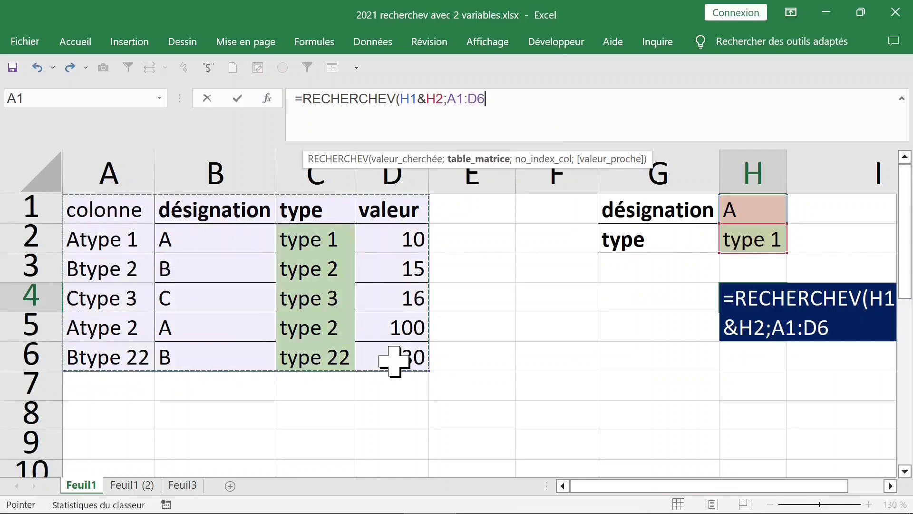
pyautogui.write(';')
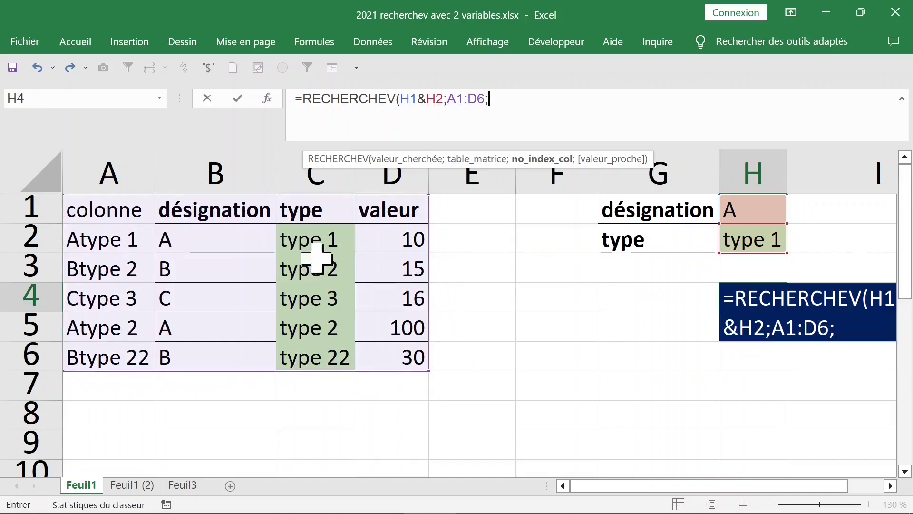
pyautogui.write('4')
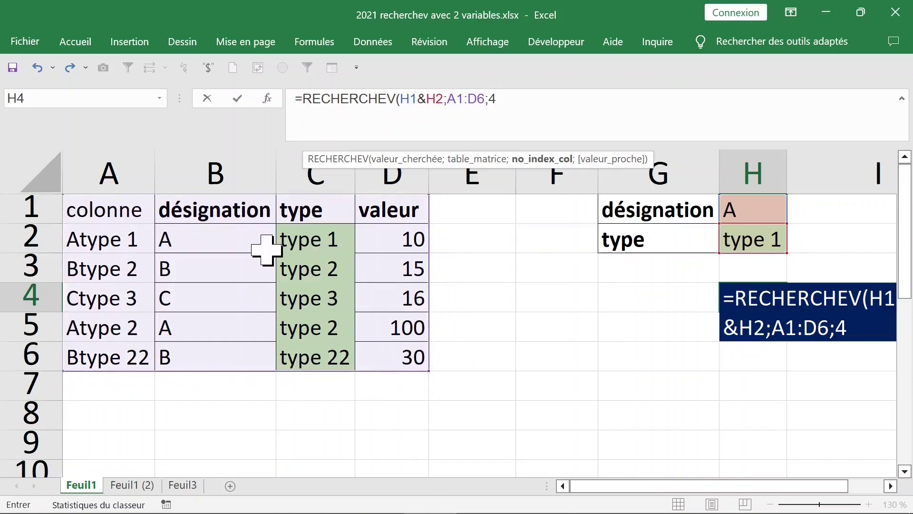
pyautogui.write(';0')
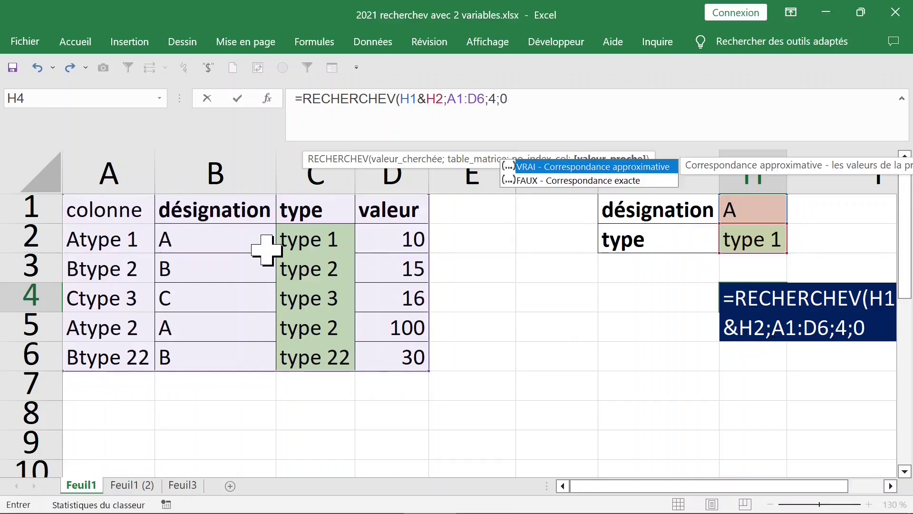
pyautogui.press('Return')
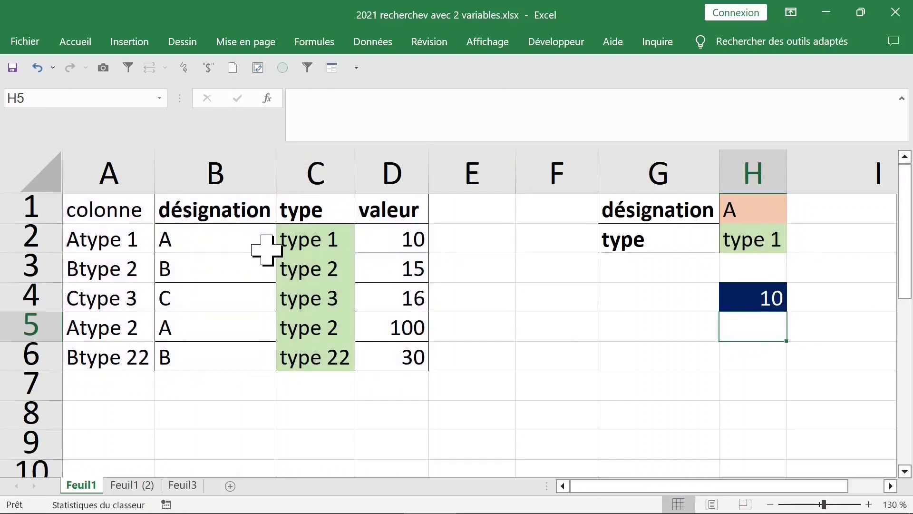
# Set the type criterion in H2 to type 2 and check the lookup result in H4
pyautogui.click(751, 245)
pyautogui.click(341, 98)
pyautogui.press('BackSpace')
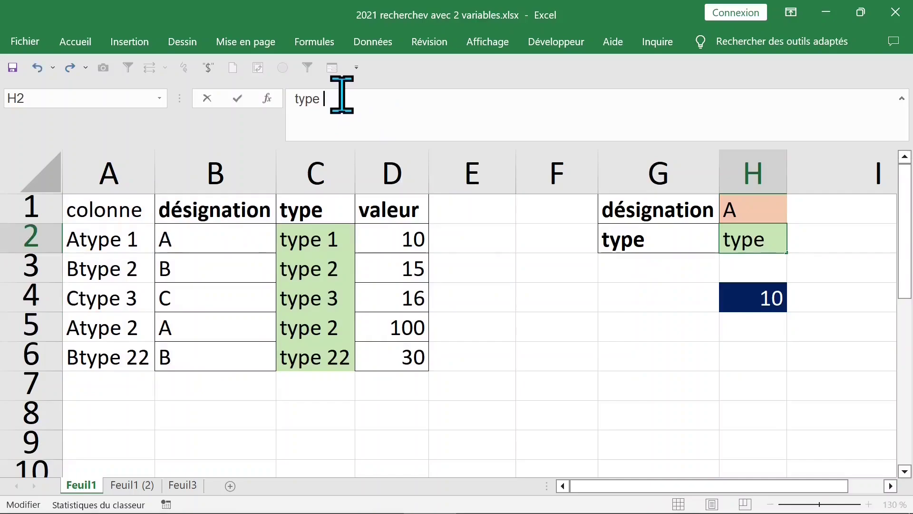
pyautogui.press('Return')
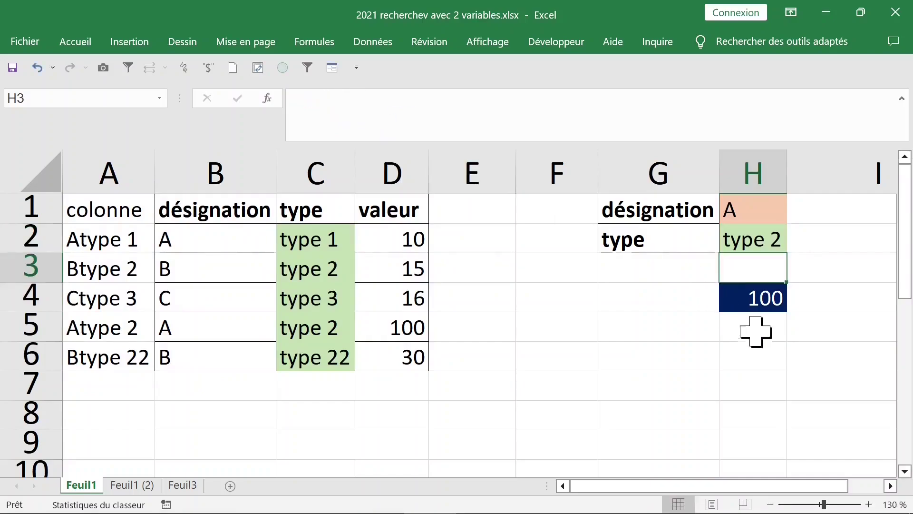
pyautogui.click(754, 305)
# Set the type criterion in H2 to type 3 to test a combination missing from the table
pyautogui.click(767, 237)
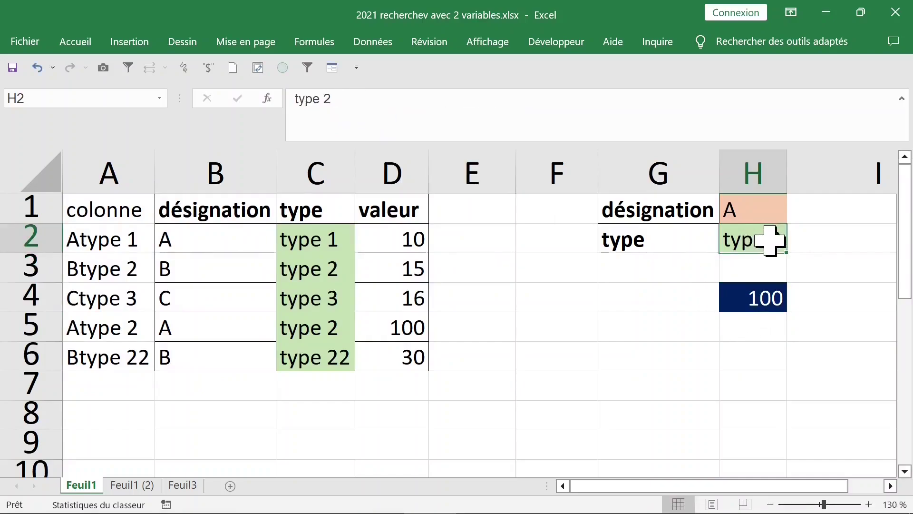
pyautogui.click(349, 101)
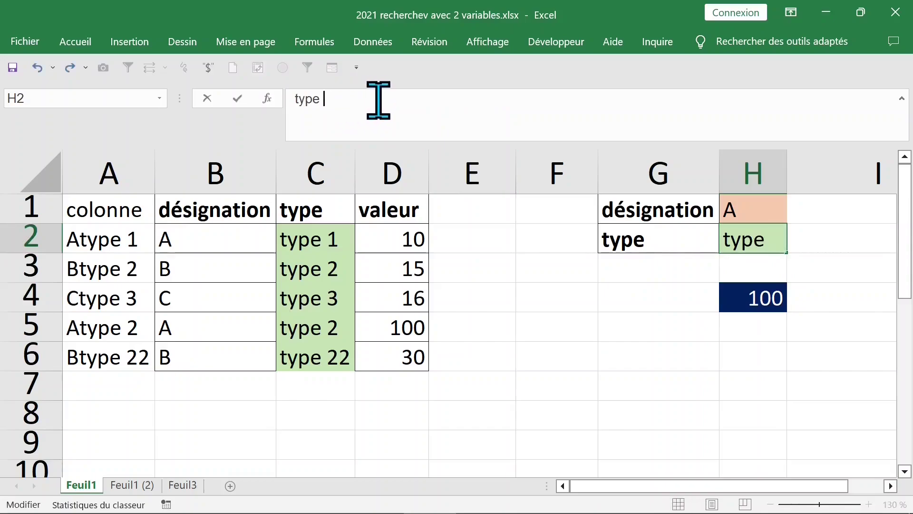
pyautogui.write('3')
pyautogui.press('Return')
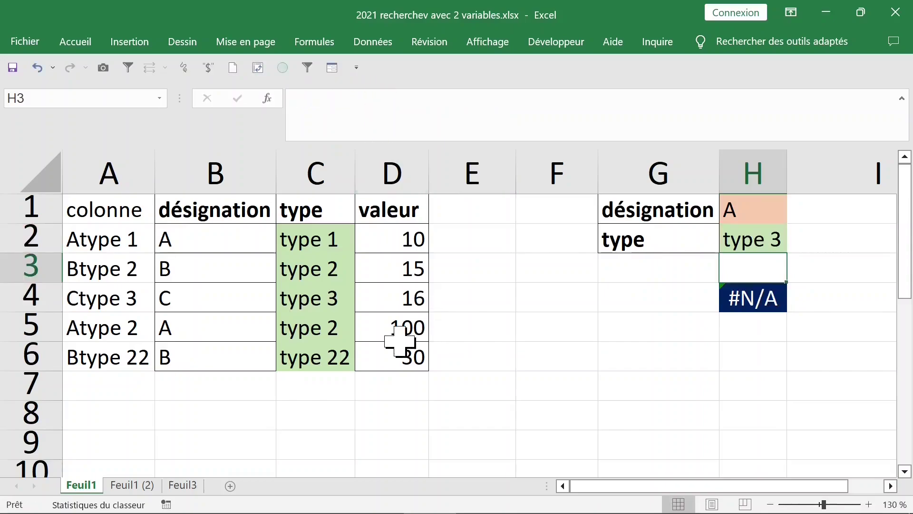
# Try désignation a in B4 for the type 3 row, compare its valeur with the lookup, and undo the change
pyautogui.click(310, 298)
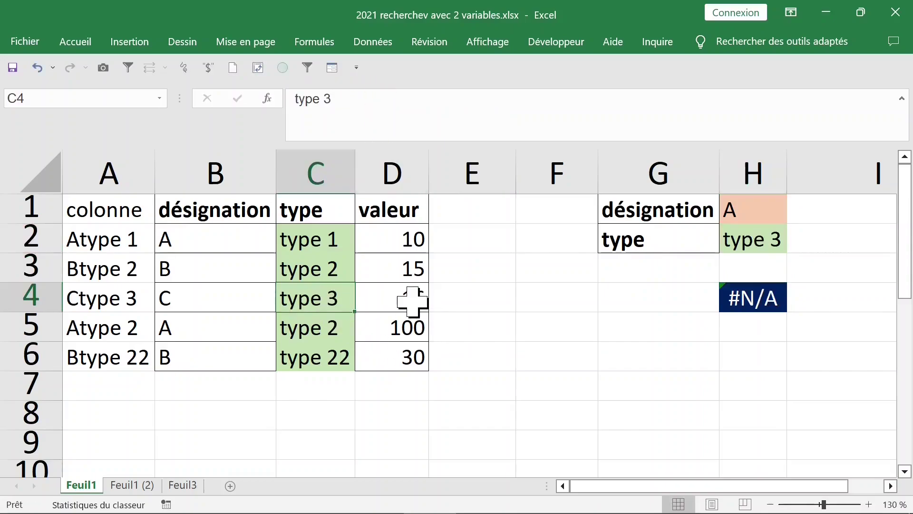
pyautogui.click(206, 299)
pyautogui.write('a')
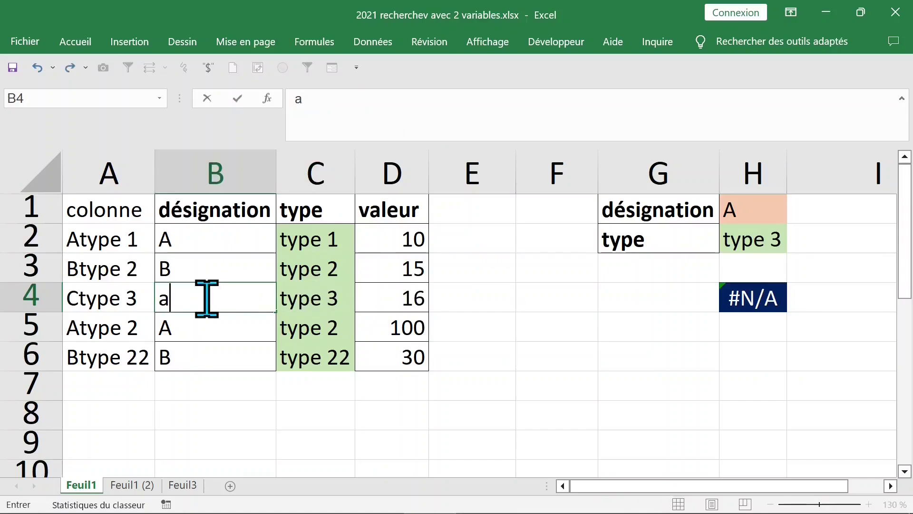
pyautogui.press('Return')
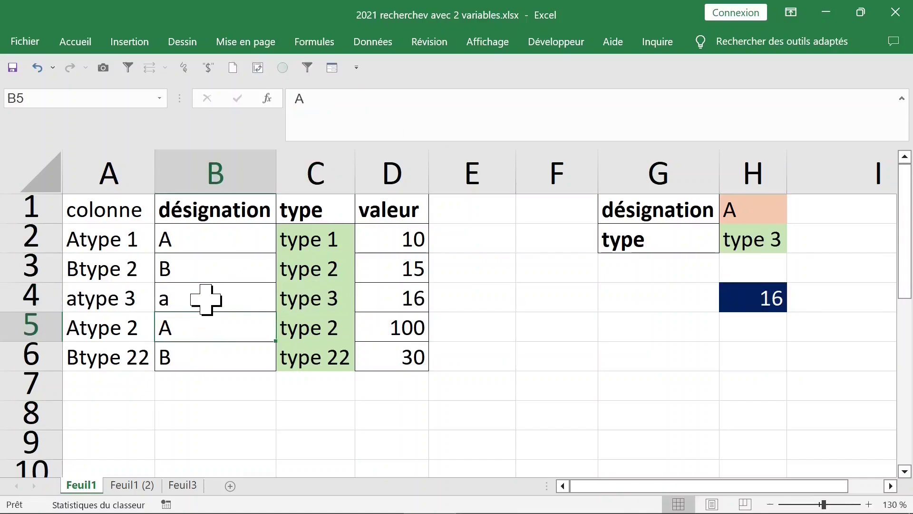
pyautogui.click(392, 303)
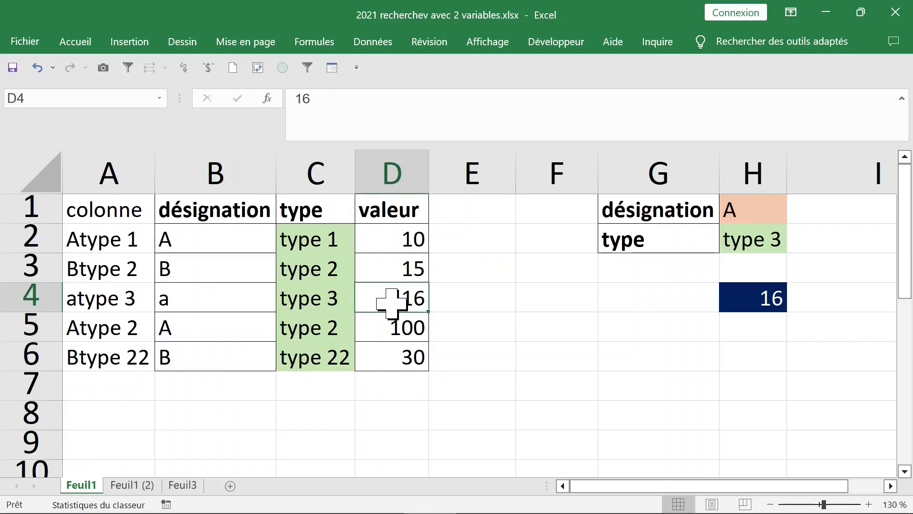
pyautogui.hotkey('ctrl', 'z')
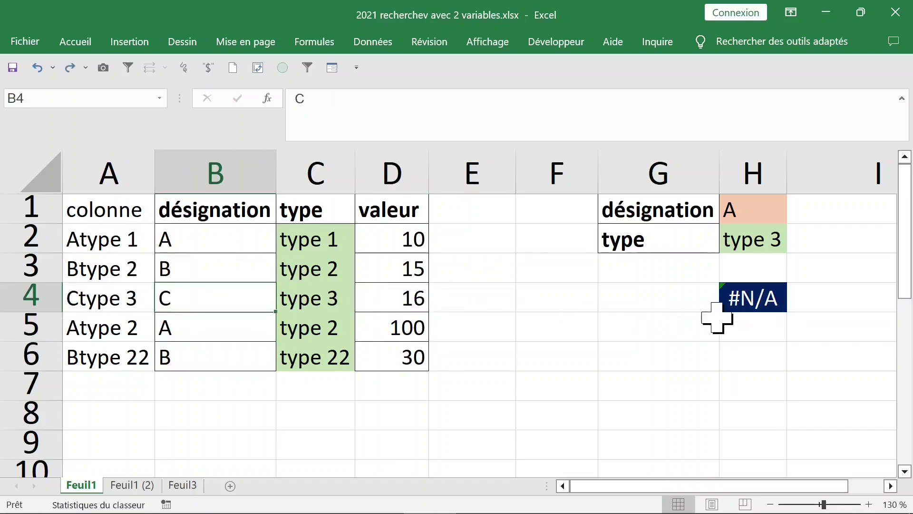
# Copy the RECHERCHEV expression from H4, replace it with a SIERREUR function and open the function's arguments
pyautogui.click(758, 301)
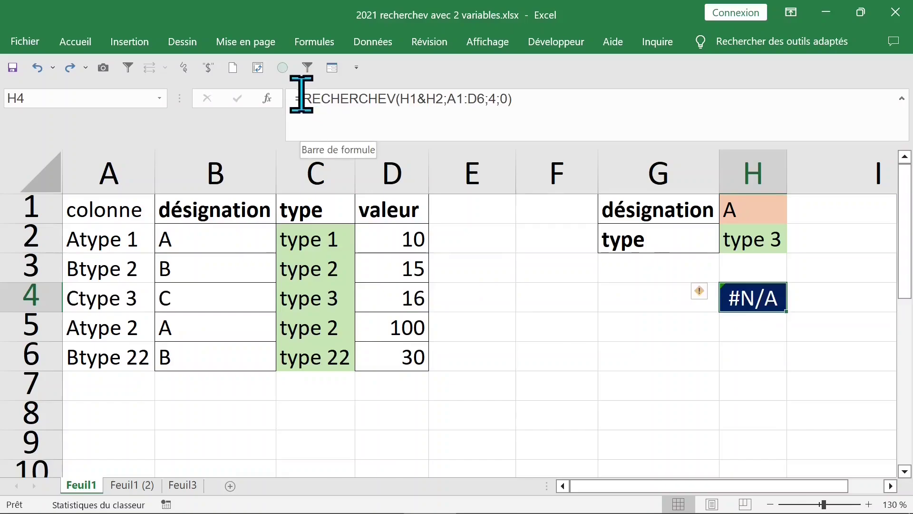
pyautogui.moveTo(300, 98); pyautogui.dragTo(642, 99)
pyautogui.hotkey('ctrl', 'c')
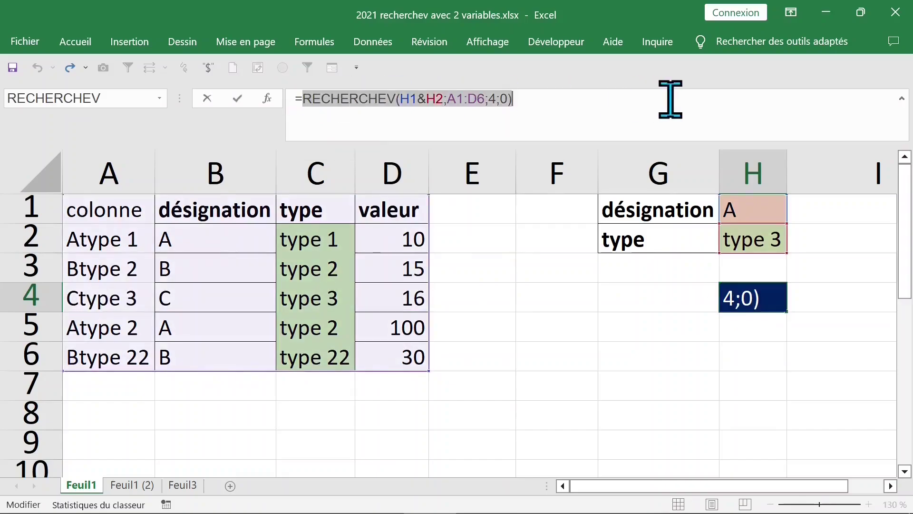
pyautogui.press('BackSpace')
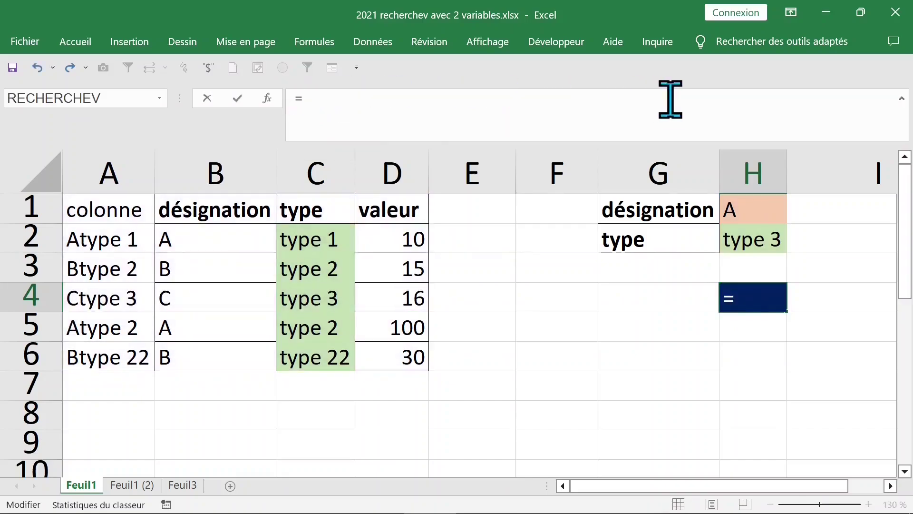
pyautogui.write('sierr')
pyautogui.press('Tab')
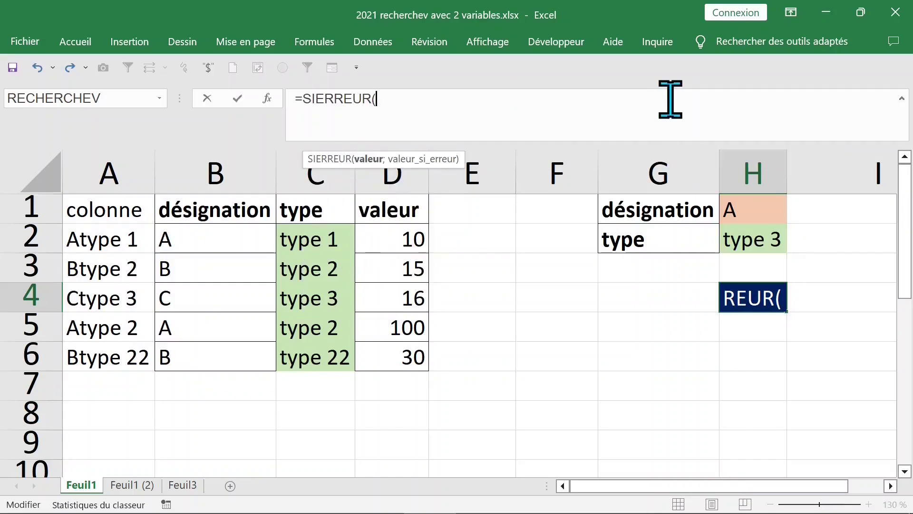
pyautogui.hotkey('ctrl', 'a')
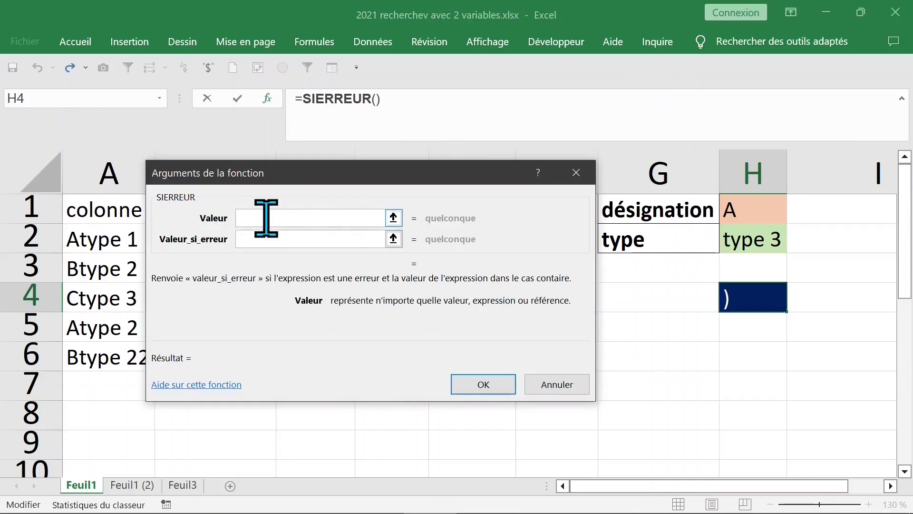
# Use the copied RECHERCHEV(H1&H2;A1:D6;4;0) as the SIERREUR value and an empty string "" as its error value
pyautogui.hotkey('ctrl', 'v')
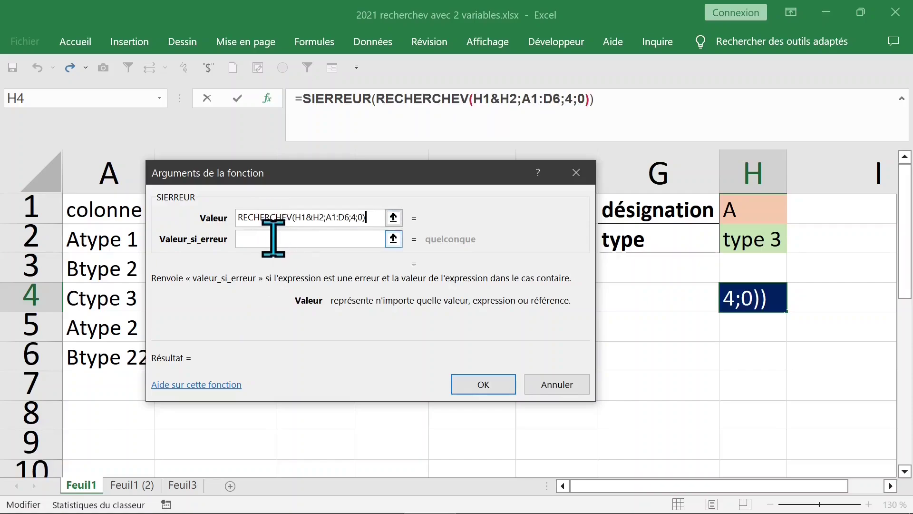
pyautogui.click(290, 239)
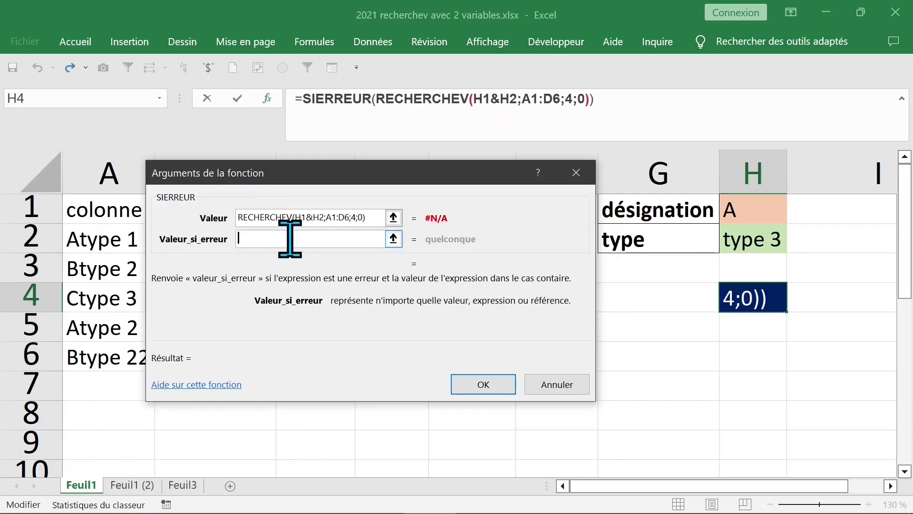
pyautogui.write('""')
pyautogui.press('Return')
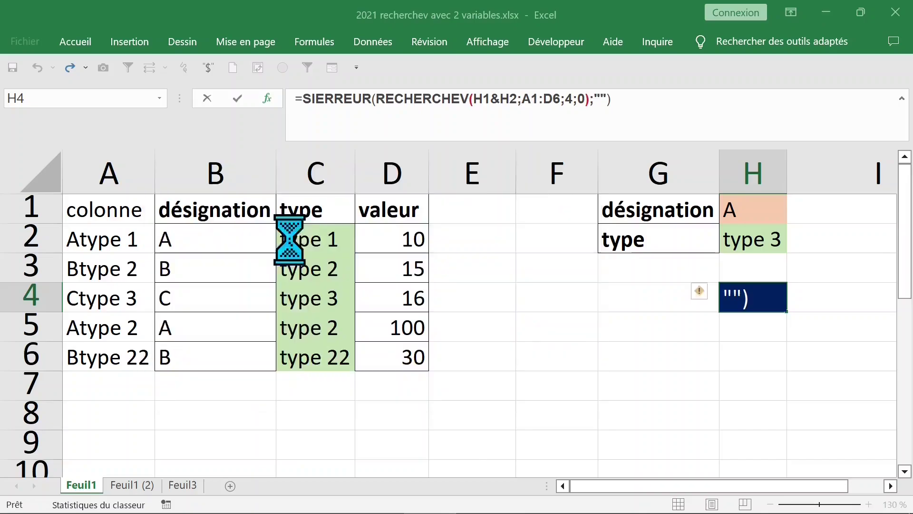
# Set désignation in H1 to B and type in H2 to type 2, and check H4 against the table's valeur column
pyautogui.click(758, 210)
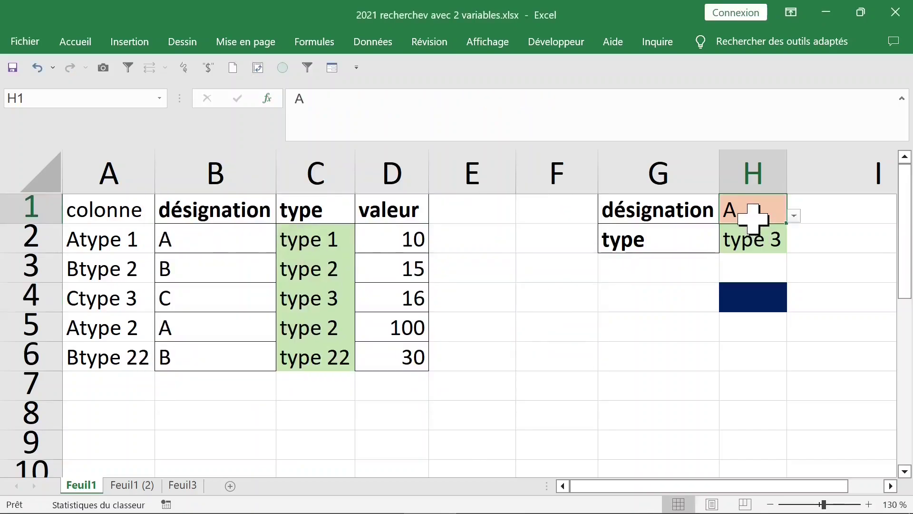
pyautogui.click(793, 216)
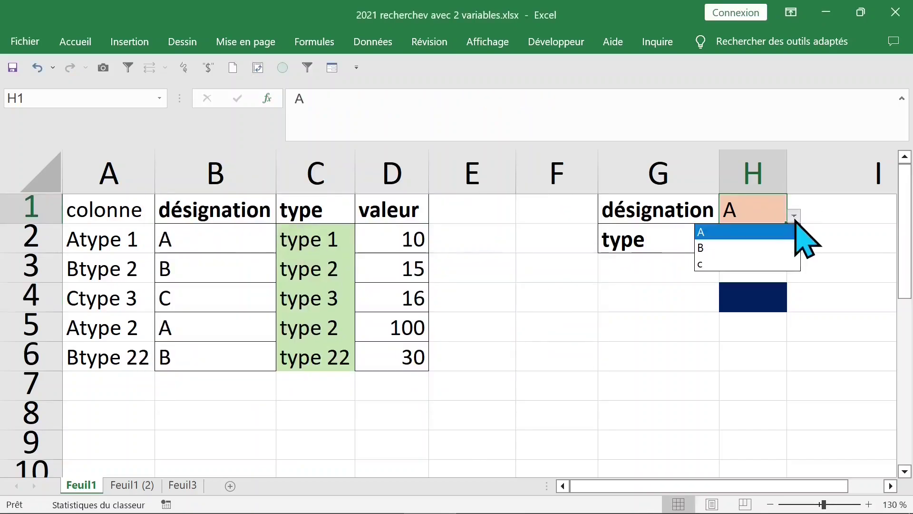
pyautogui.click(735, 238)
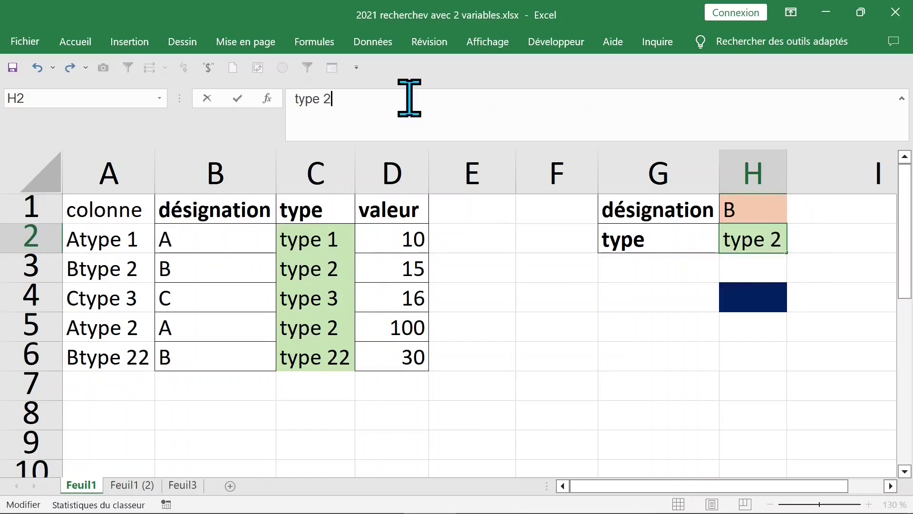
pyautogui.press('Return')
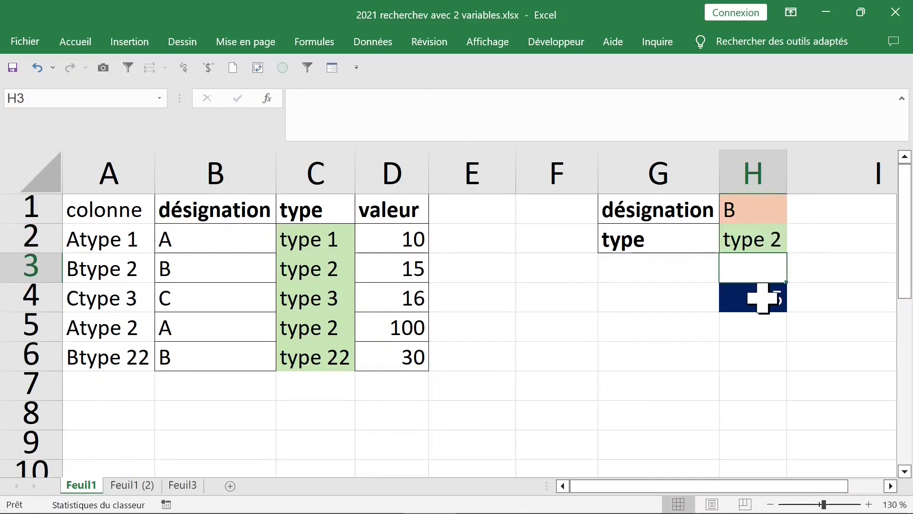
pyautogui.click(764, 297)
pyautogui.click(406, 291)
pyautogui.click(766, 297)
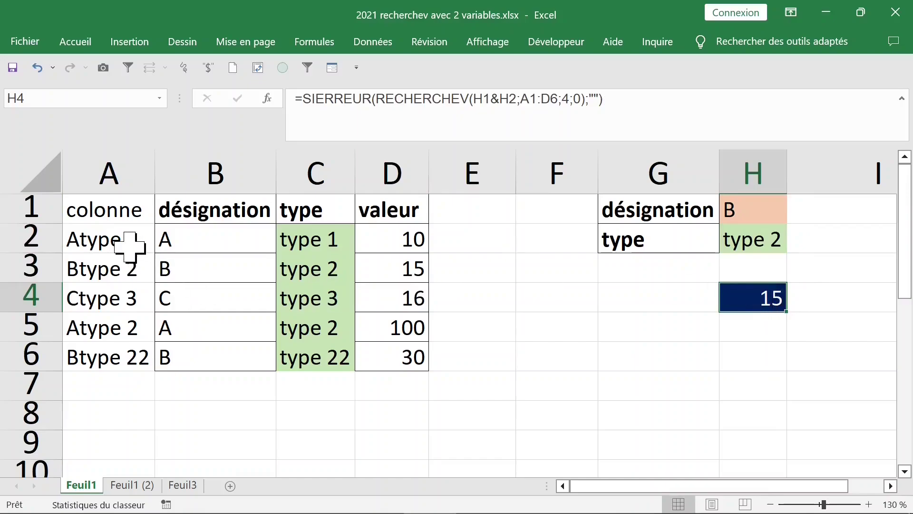
pyautogui.click(180, 240)
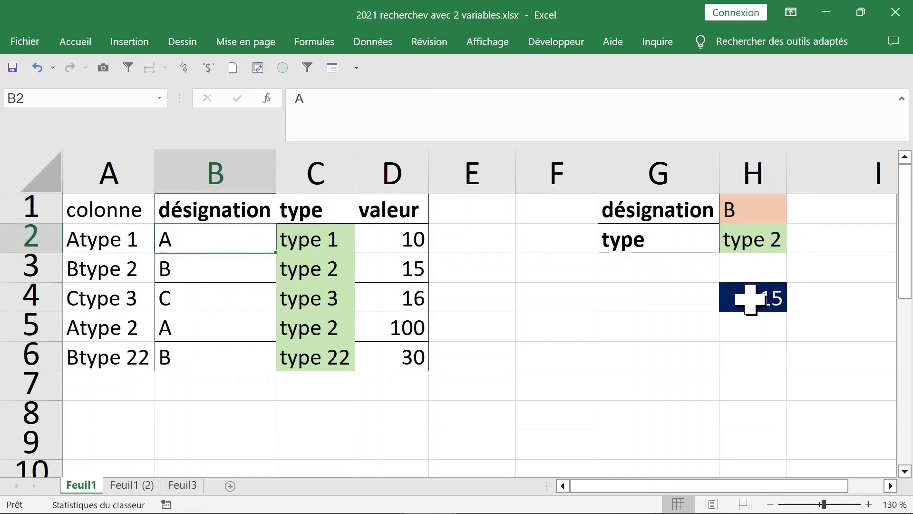
pyautogui.click(754, 299)
pyautogui.click(674, 296)
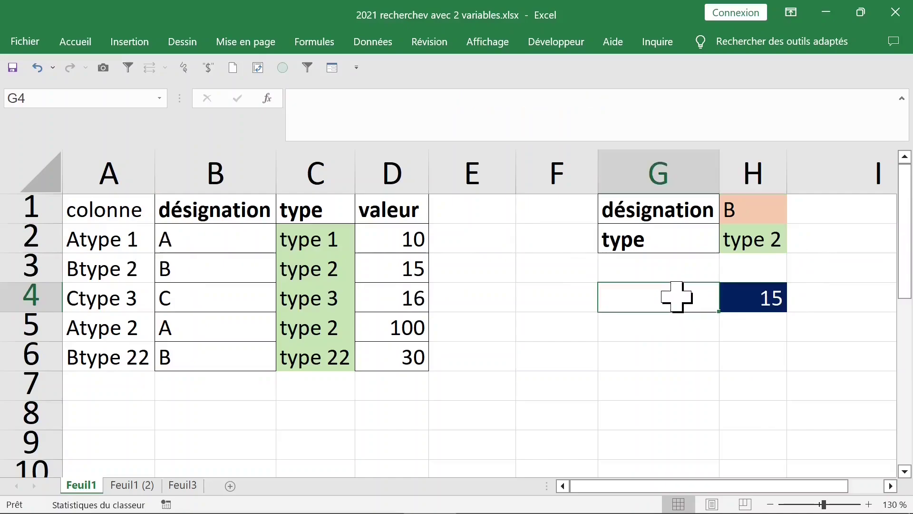
# Start an INDEX formula in H5 with the valeur range D2:D6 as its matrix
pyautogui.click(758, 326)
pyautogui.write('=index')
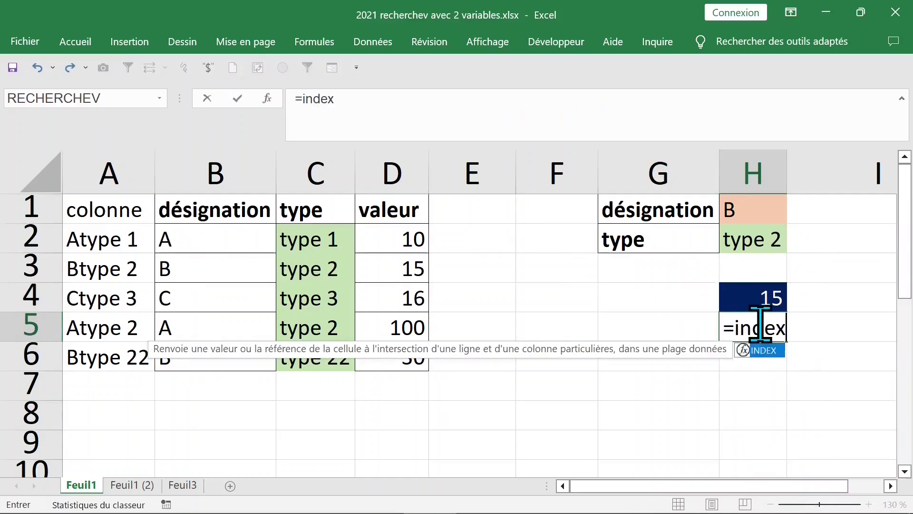
pyautogui.press('Tab')
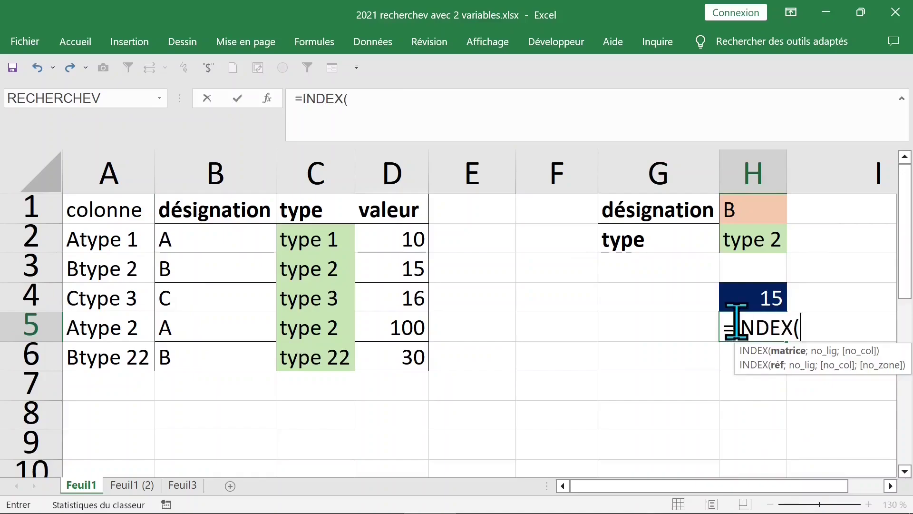
pyautogui.click(387, 242)
pyautogui.moveTo(387, 242); pyautogui.dragTo(387, 354)
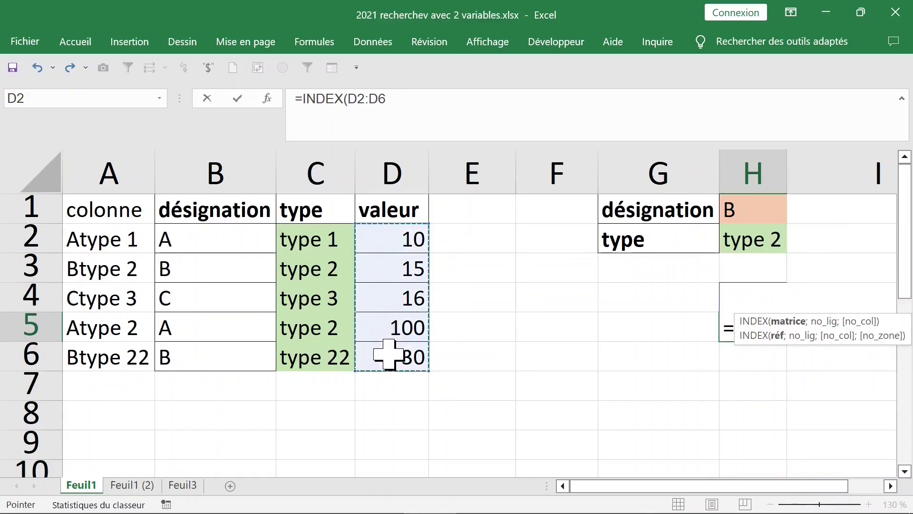
pyautogui.press('BackSpace')
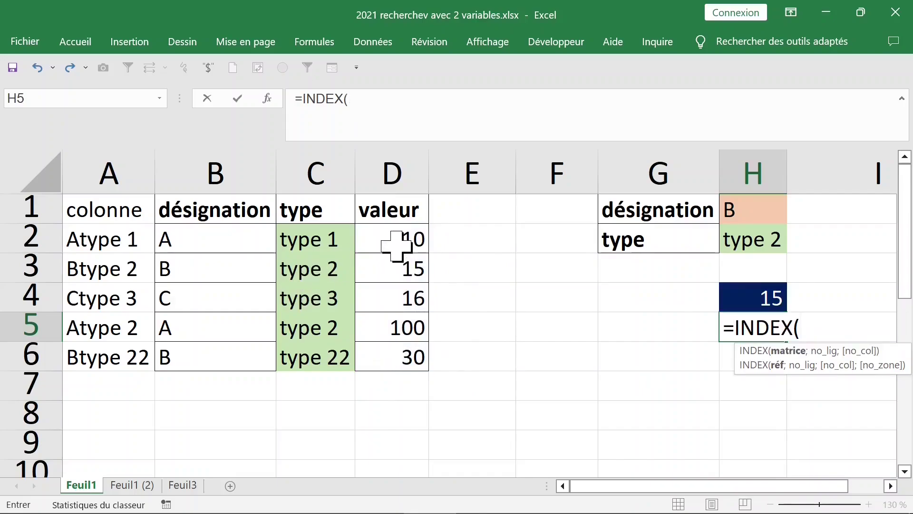
pyautogui.moveTo(398, 247); pyautogui.dragTo(397, 356)
pyautogui.write(';')
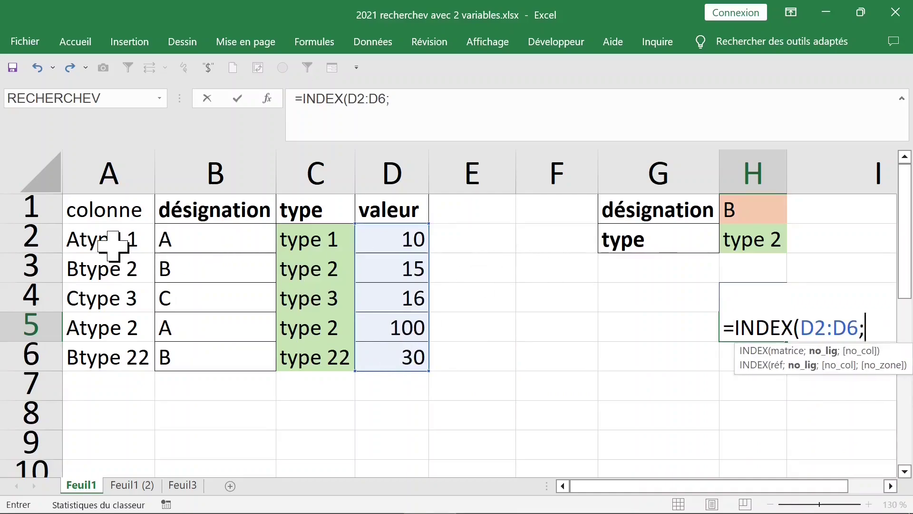
# Nest EQUIV as the row argument of the H5 INDEX formula, with H1&H2 as its lookup value
pyautogui.write('equiv')
pyautogui.press('Tab')
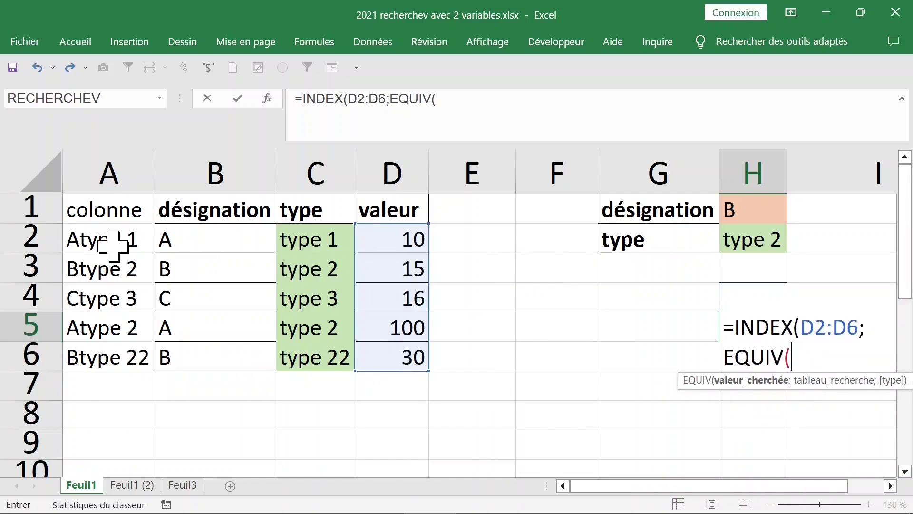
pyautogui.click(750, 215)
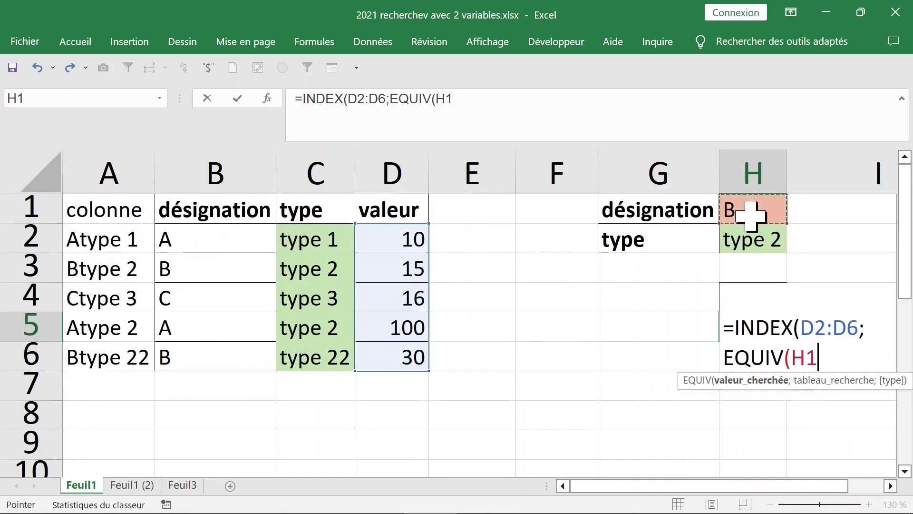
pyautogui.write('&')
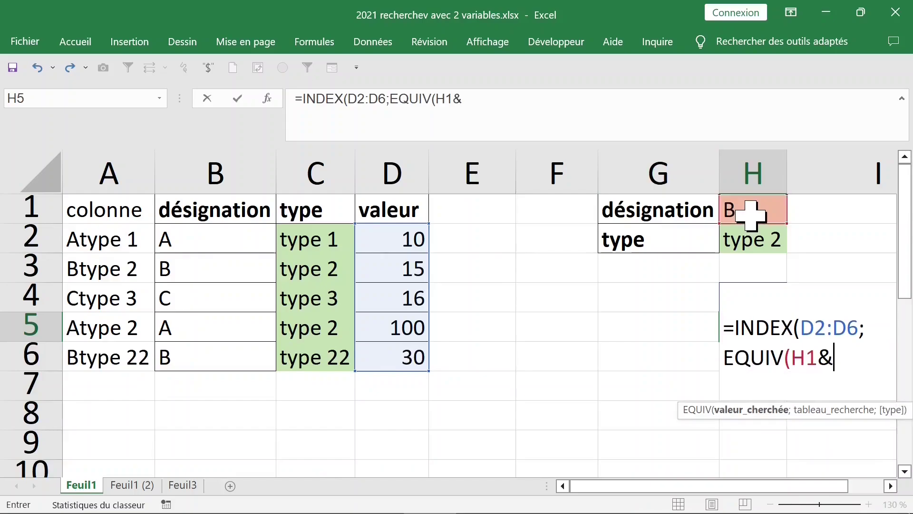
pyautogui.click(755, 241)
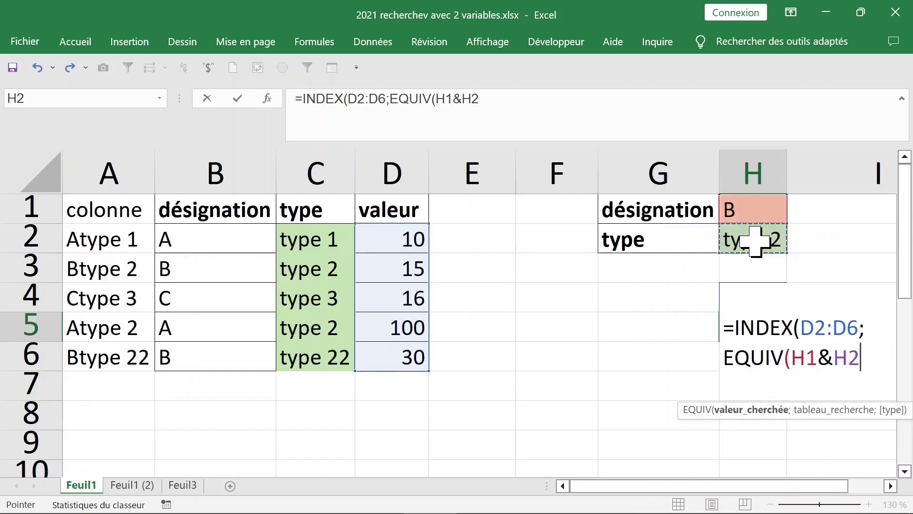
pyautogui.write(';')
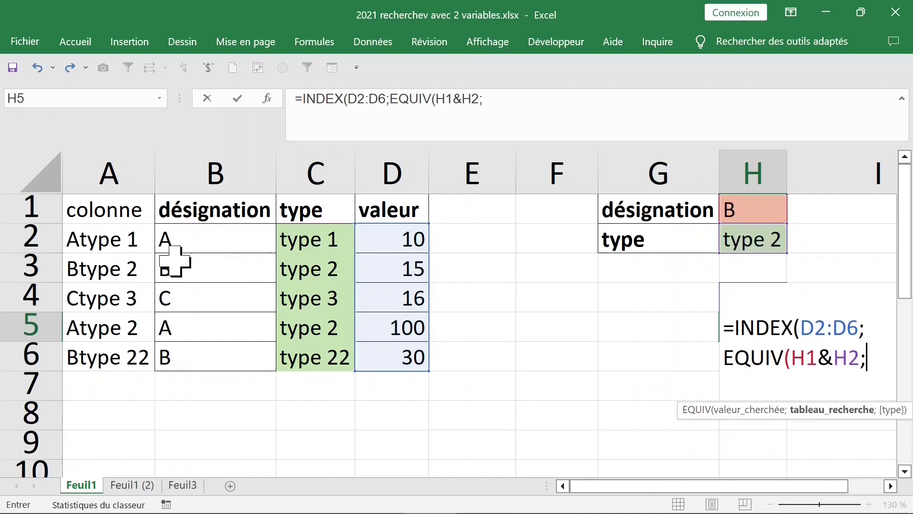
# Complete the EQUIV in H5 with search range A2:A6 and match type 0, and enter the INDEX formula
pyautogui.moveTo(106, 236); pyautogui.dragTo(111, 351)
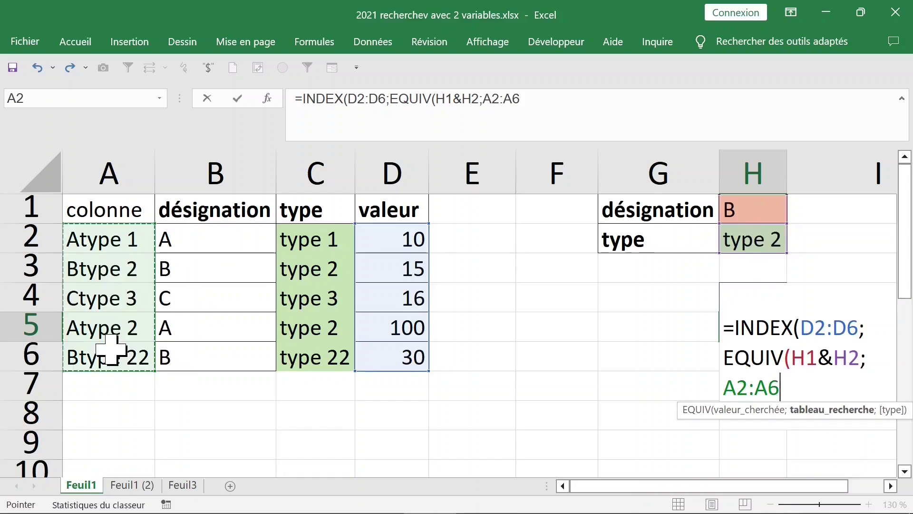
pyautogui.write(';')
pyautogui.write('0))')
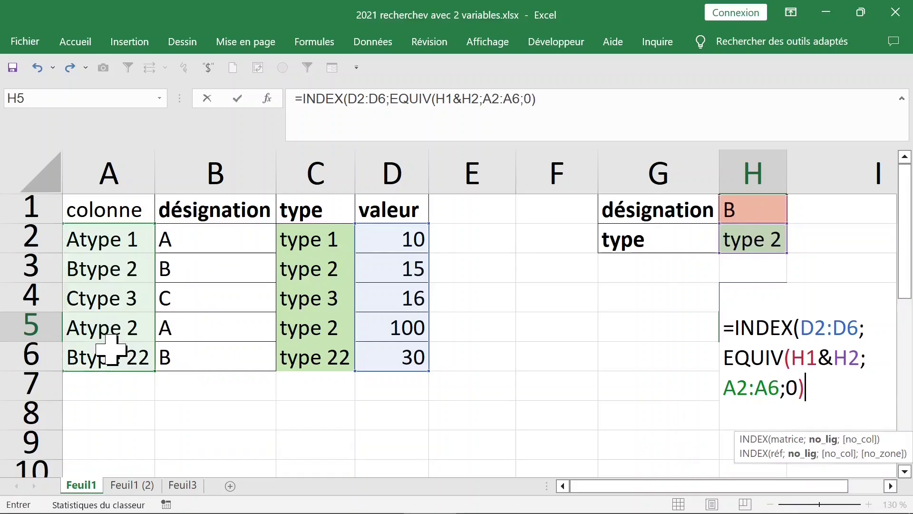
pyautogui.press('Return')
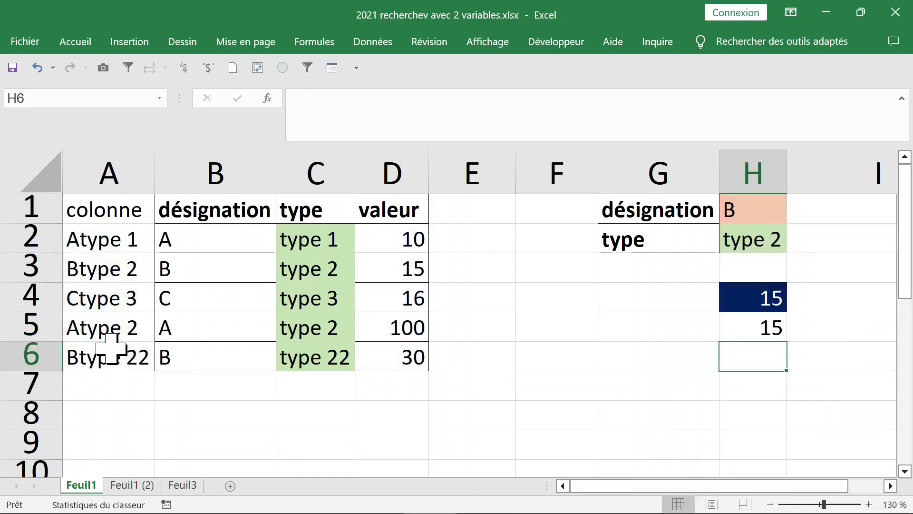
pyautogui.click(752, 327)
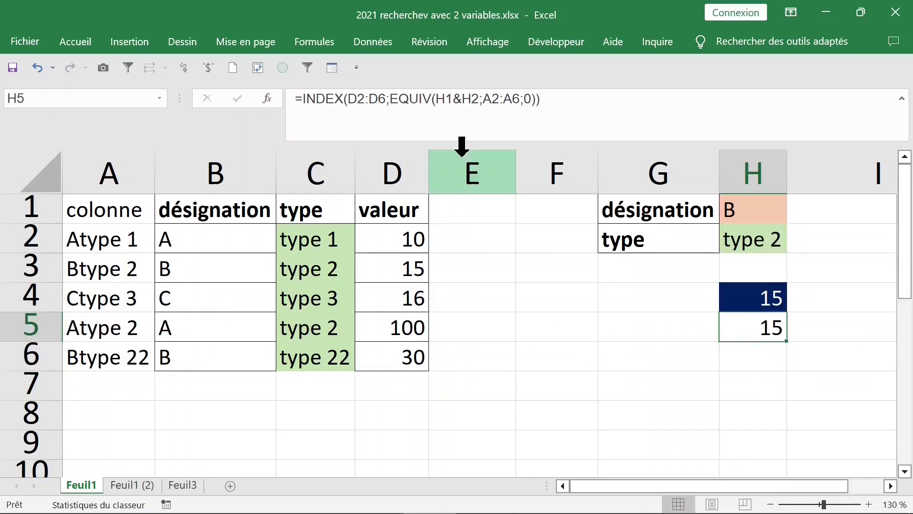
pyautogui.moveTo(448, 132); pyautogui.dragTo(448, 116)
# Set désignation in H1 to A and compare the results of the two formulas in H4 and H5
pyautogui.click(775, 183)
pyautogui.write('a')
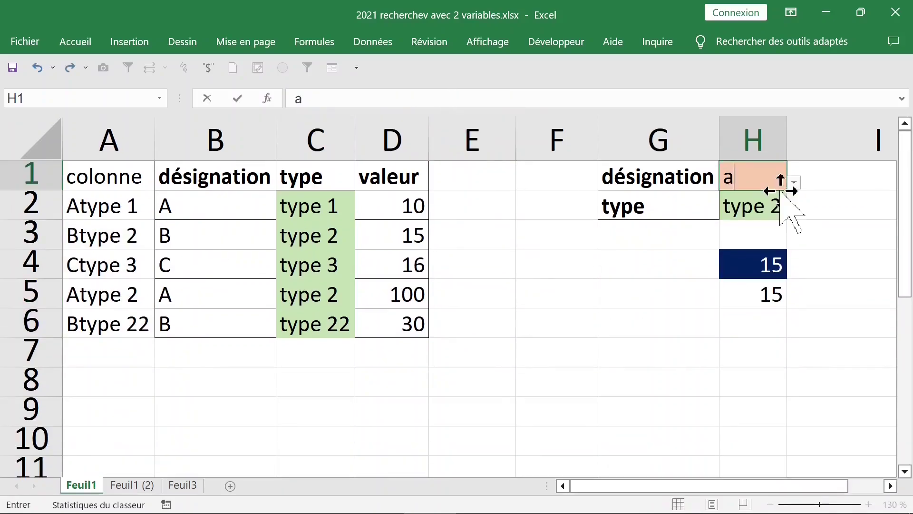
pyautogui.hotkey('ctrl', 'Return')
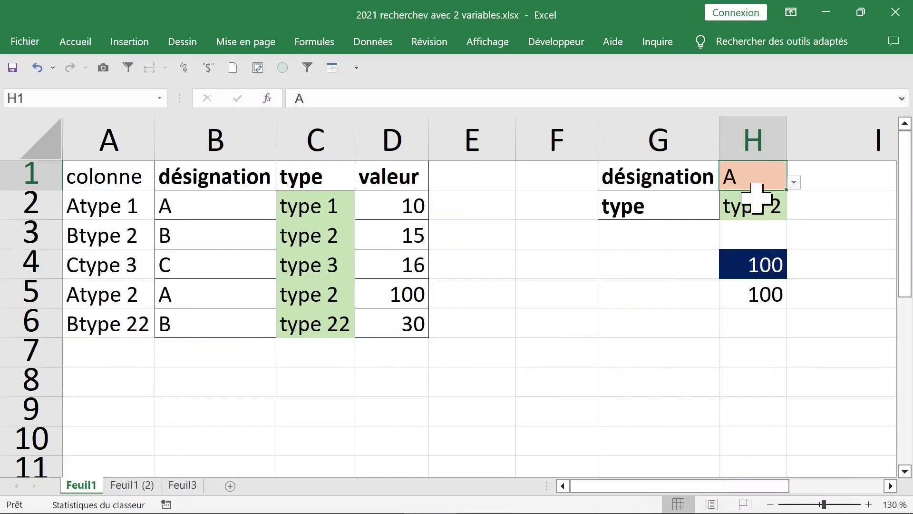
pyautogui.click(761, 262)
pyautogui.click(760, 294)
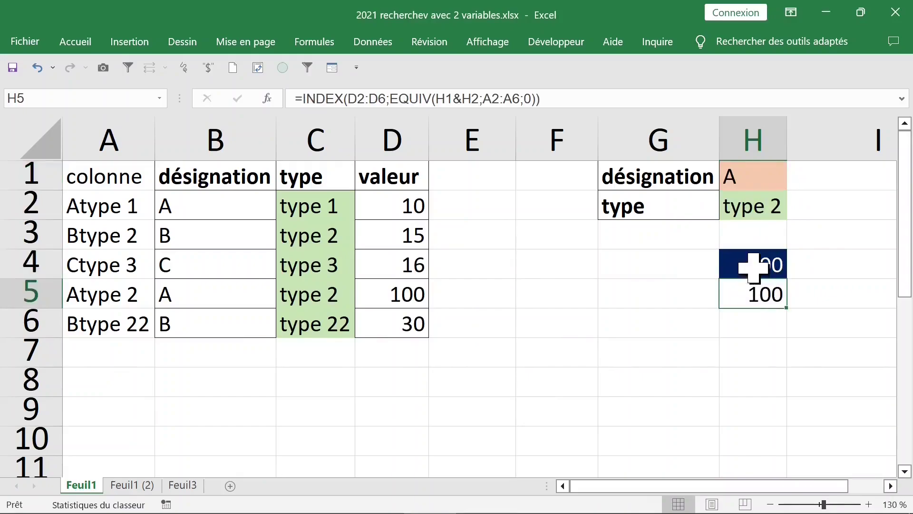
# Choose c as the désignation in H1 and check the SIERREUR formula in H4
pyautogui.click(770, 178)
pyautogui.click(794, 182)
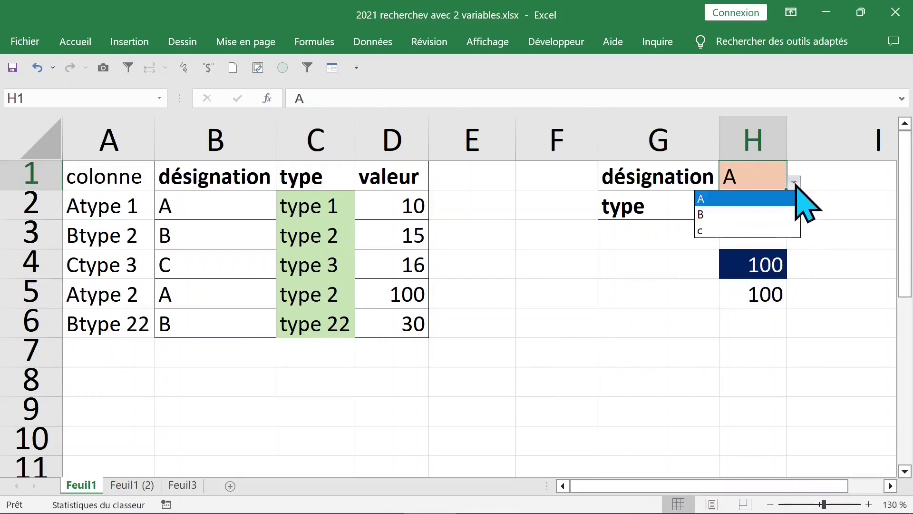
pyautogui.click(729, 231)
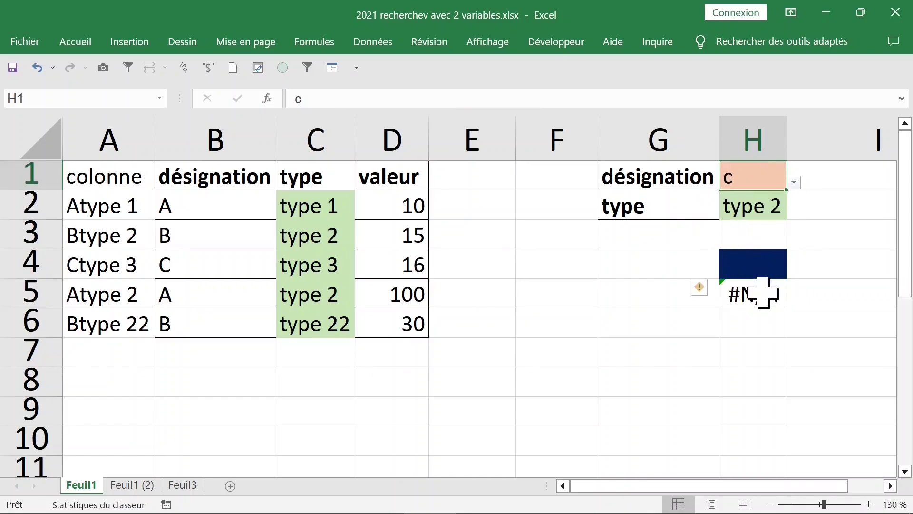
pyautogui.click(750, 264)
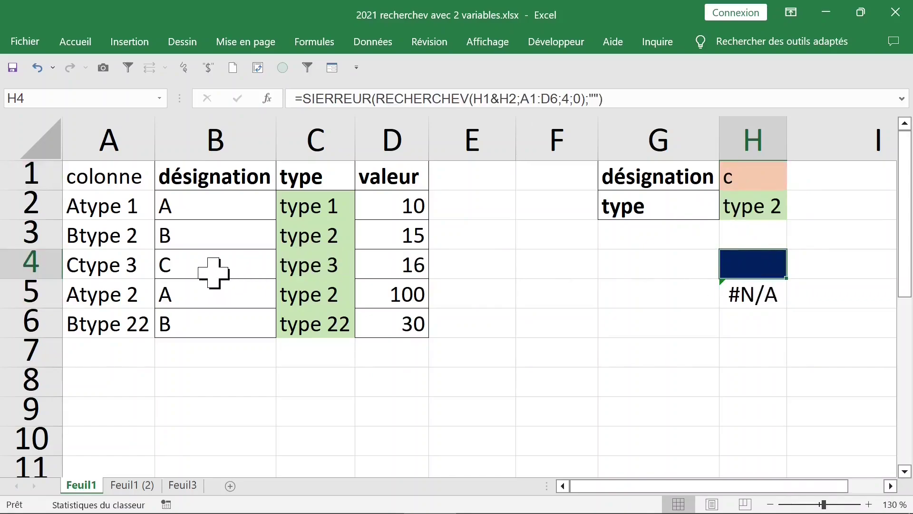
# Change the type of désignation C in cell C4 to type 2 and compare the results in H4 and H5
pyautogui.click(321, 271)
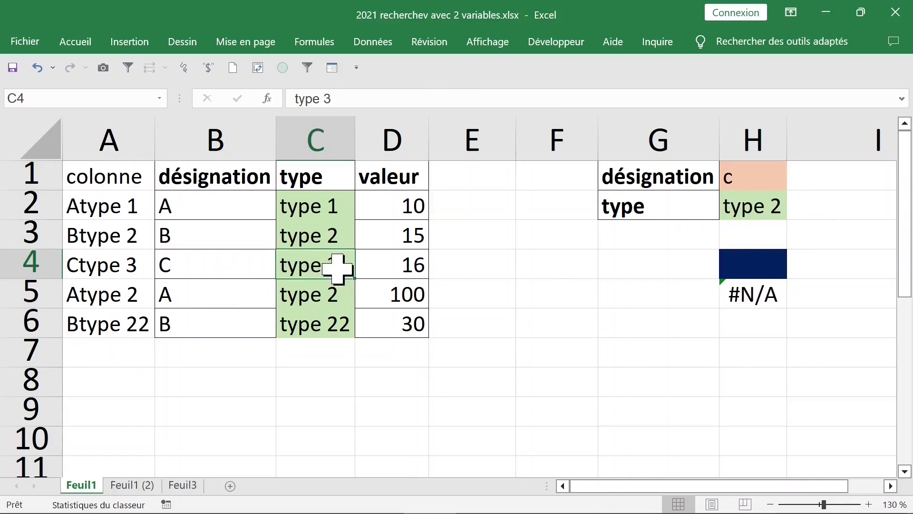
pyautogui.doubleClick(336, 265)
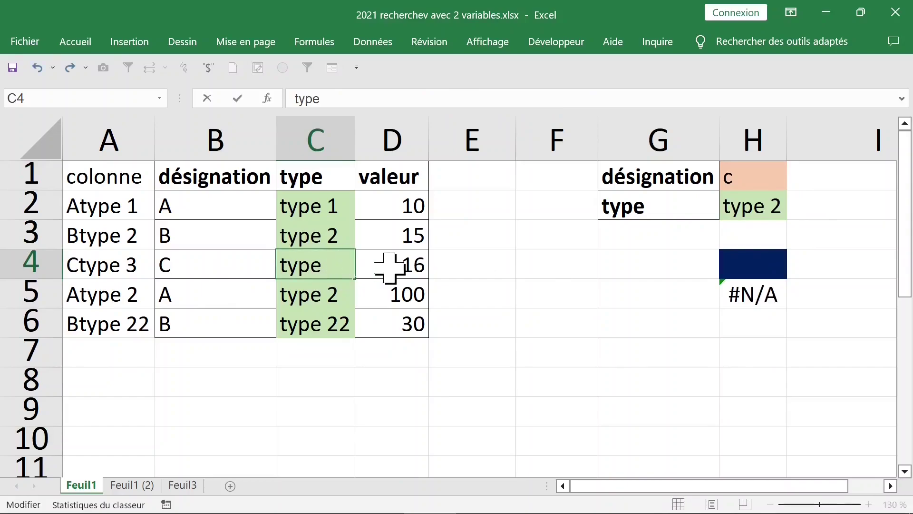
pyautogui.write('2')
pyautogui.press('Return')
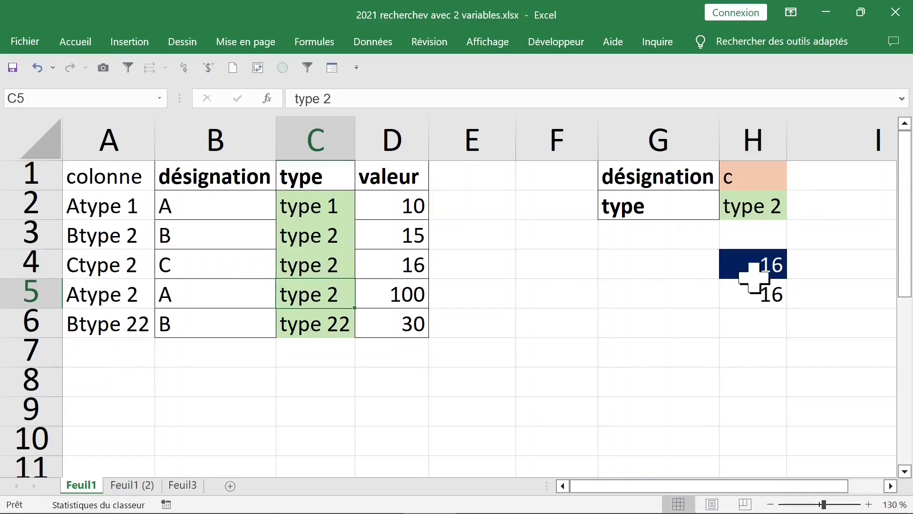
pyautogui.click(759, 262)
pyautogui.click(762, 294)
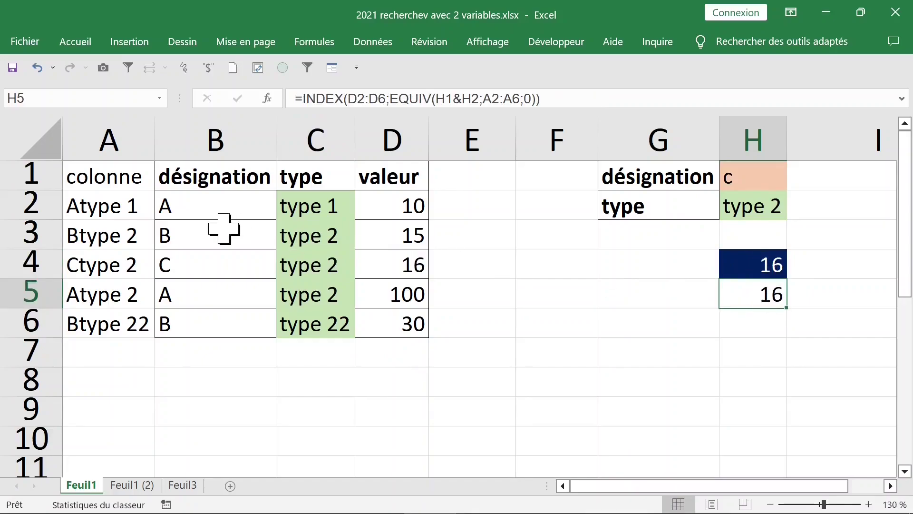
# Hide helper column A and undo the hiding
pyautogui.click(112, 205)
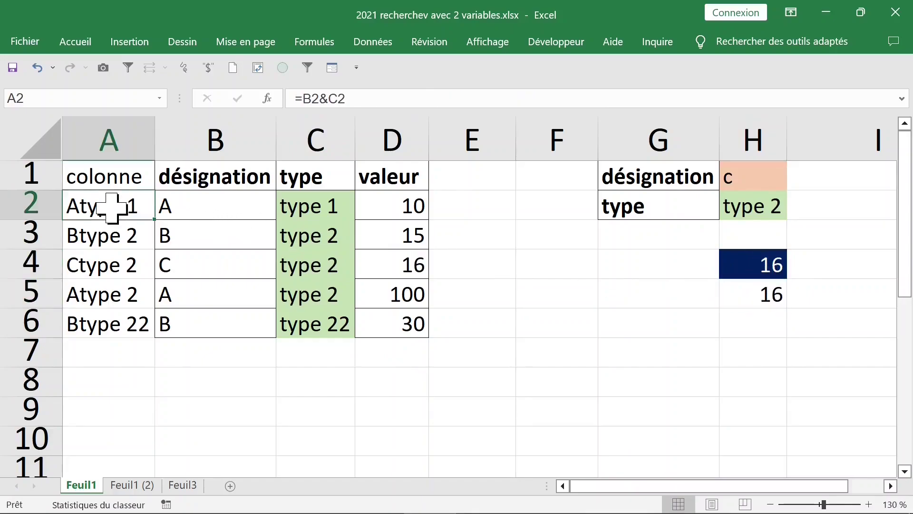
pyautogui.rightClick(107, 133)
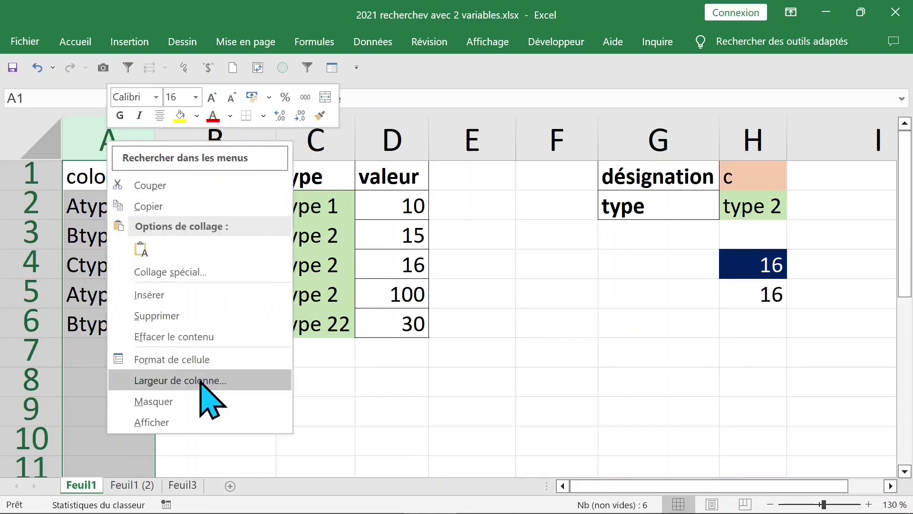
pyautogui.click(186, 401)
pyautogui.click(37, 68)
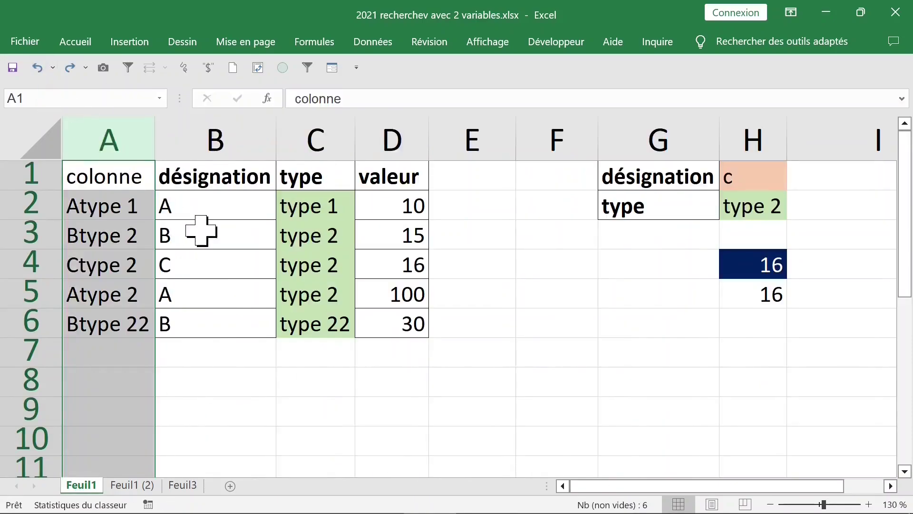
# Link cell B1 of Feuil3 to the désignation header in B1 of sheet Feuil1 (2)
pyautogui.click(233, 208)
pyautogui.click(217, 174)
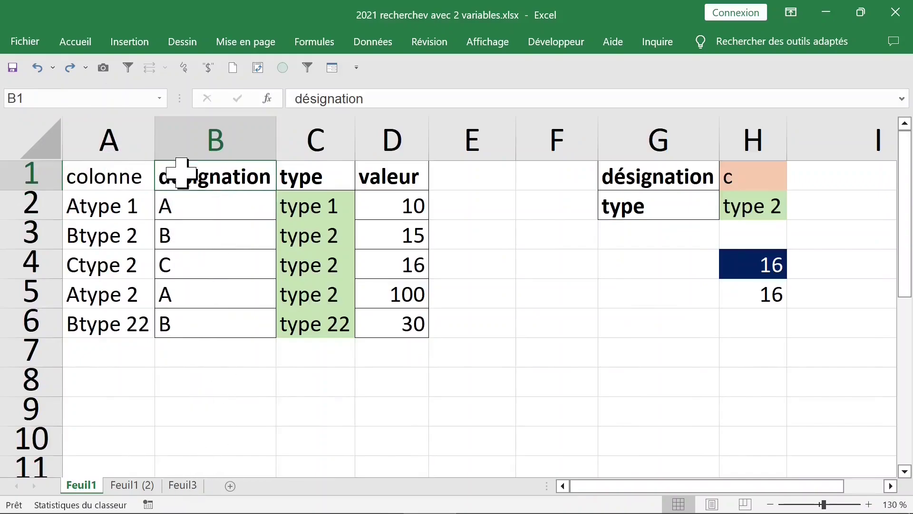
pyautogui.moveTo(184, 177); pyautogui.dragTo(394, 326)
pyautogui.click(192, 484)
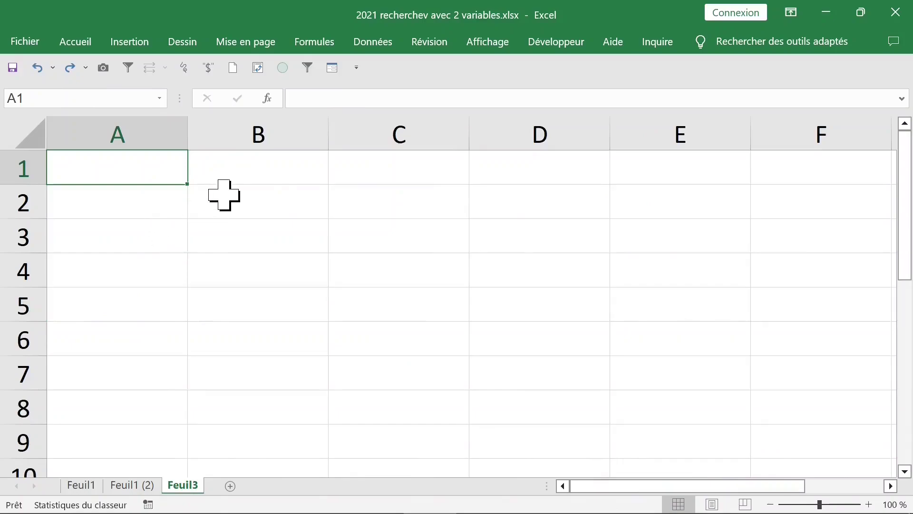
pyautogui.click(235, 180)
pyautogui.write('=')
pyautogui.click(132, 485)
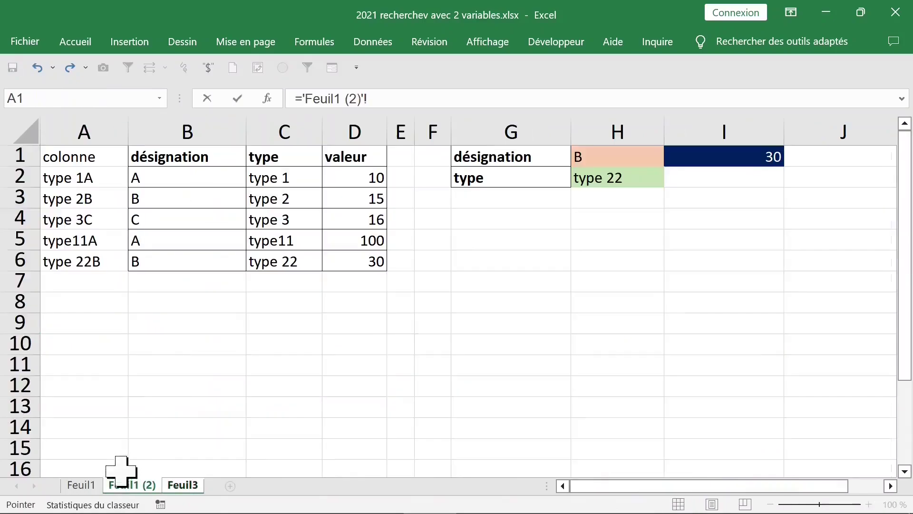
pyautogui.click(204, 162)
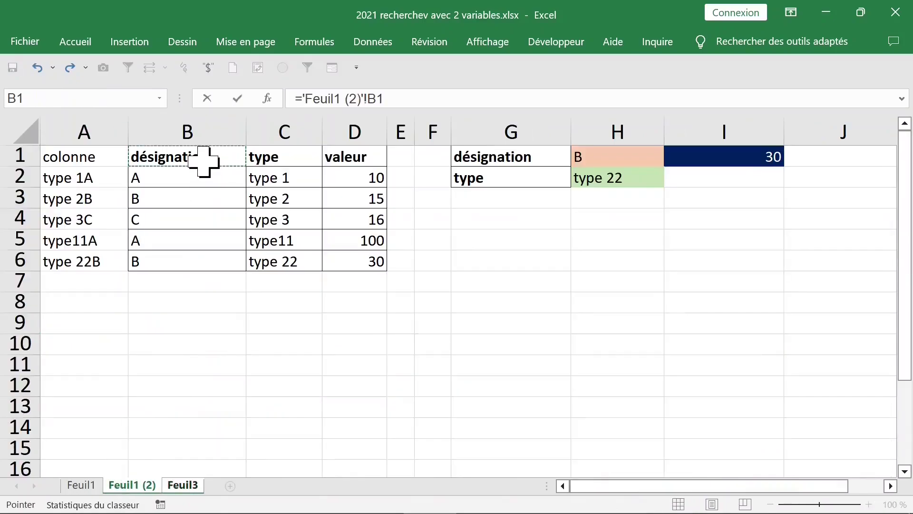
pyautogui.press('Return')
# Extend the sheet link from B1 across to column D and down to row 8 on Feuil3
pyautogui.click(280, 172)
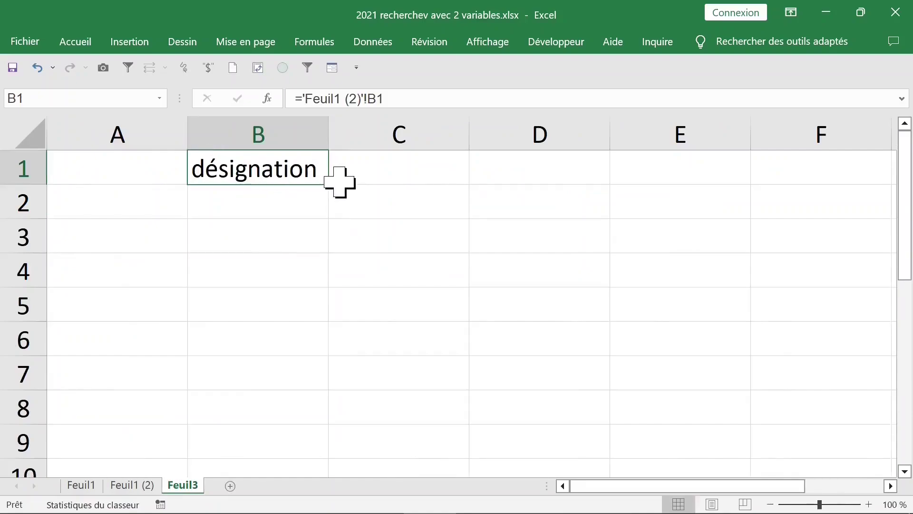
pyautogui.moveTo(328, 184); pyautogui.dragTo(611, 421)
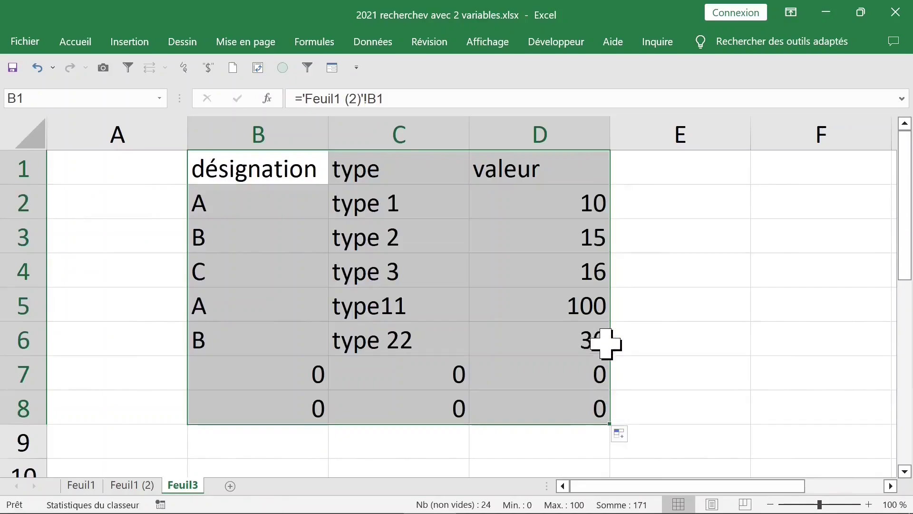
pyautogui.click(252, 375)
# Head column A of Feuil3 with colonne1 and enter the key formula =C2&B2 in A2
pyautogui.click(138, 163)
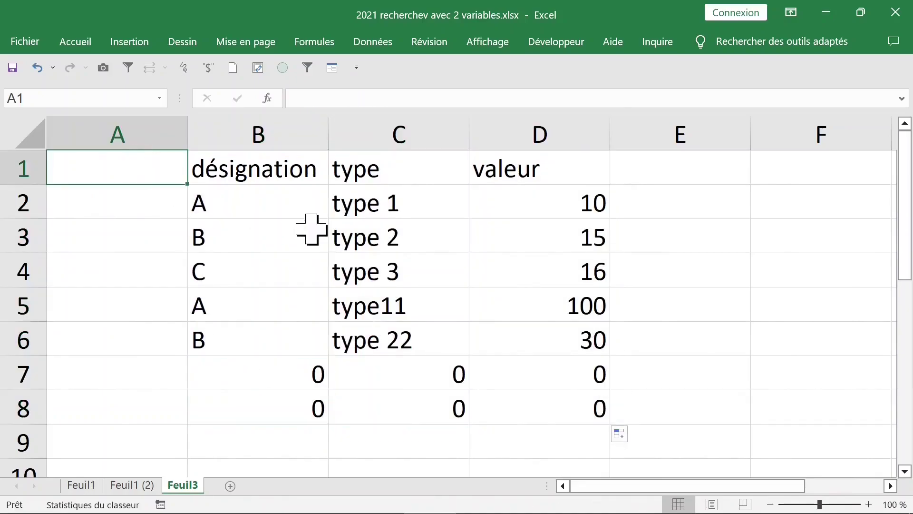
pyautogui.write('colonne1')
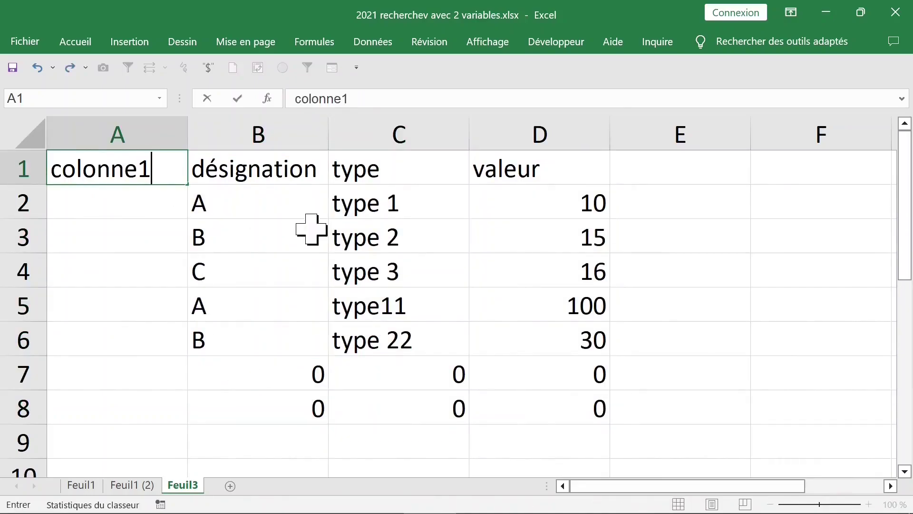
pyautogui.click(130, 210)
pyautogui.write('=')
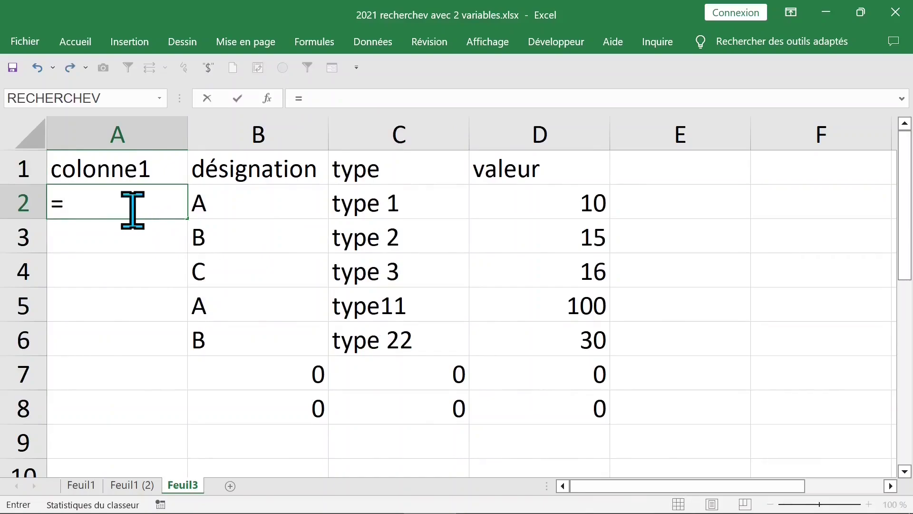
pyautogui.click(373, 204)
pyautogui.write('&')
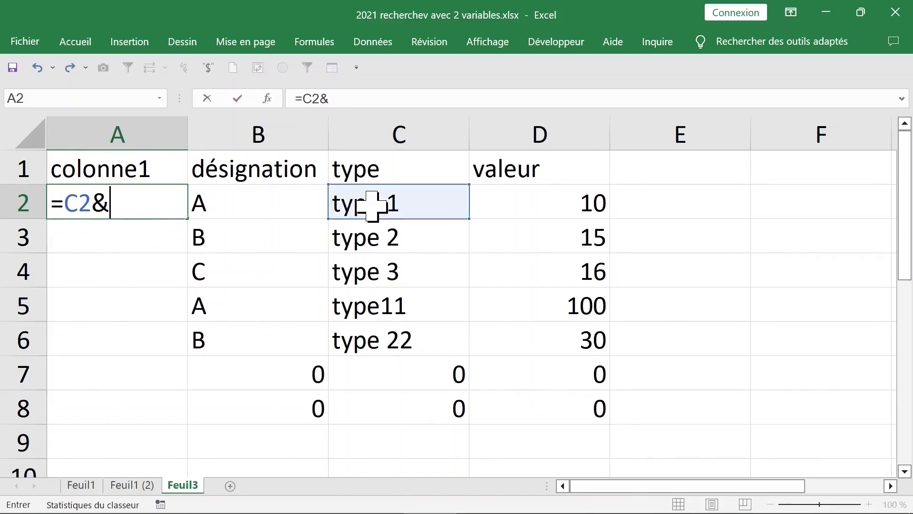
pyautogui.click(279, 208)
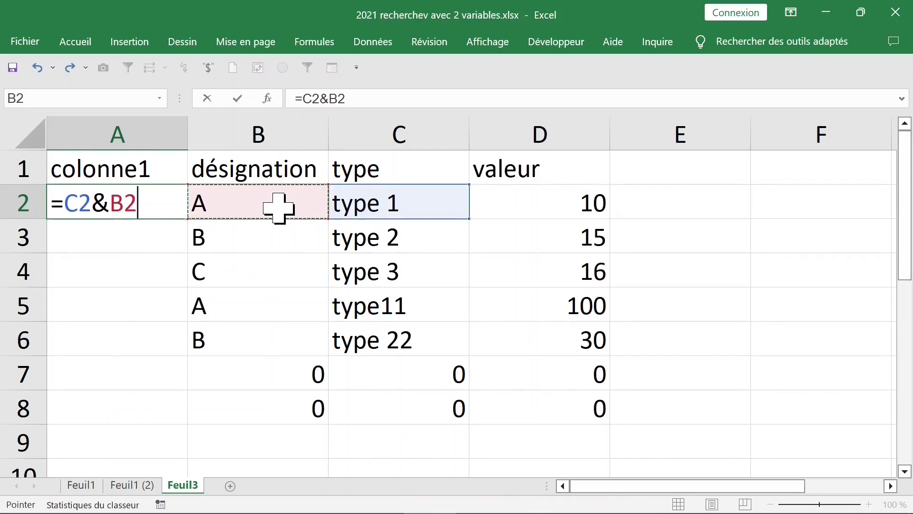
pyautogui.press('Return')
# Fill the key formula down column A to row 8 and clear the contents of rows 7 to 9
pyautogui.click(184, 215)
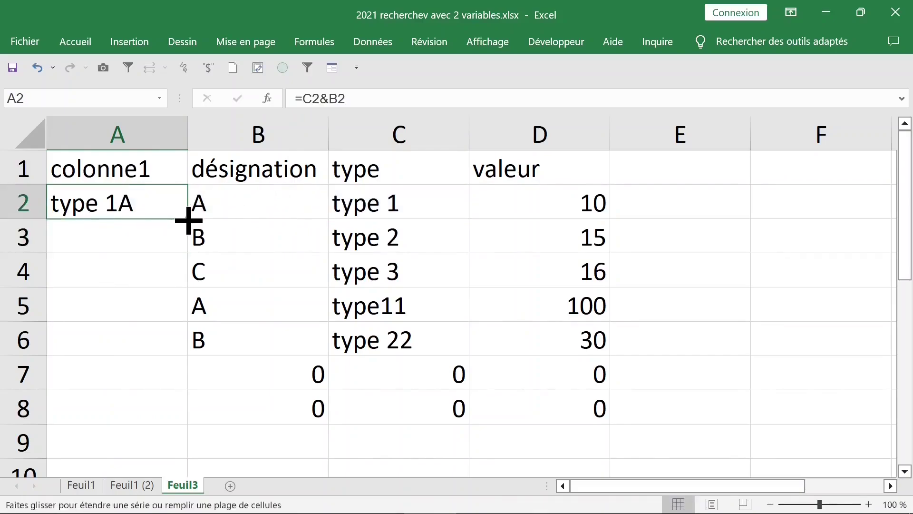
pyautogui.doubleClick(188, 219)
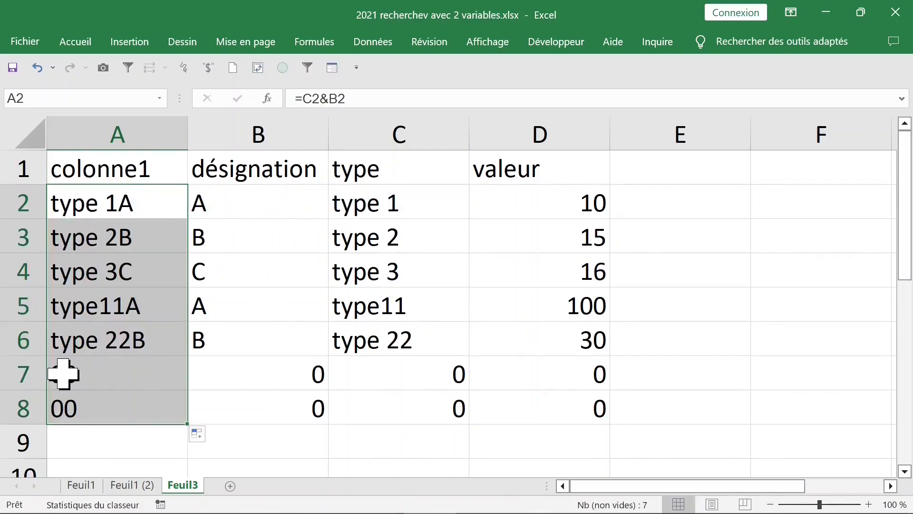
pyautogui.moveTo(16, 373); pyautogui.dragTo(48, 439)
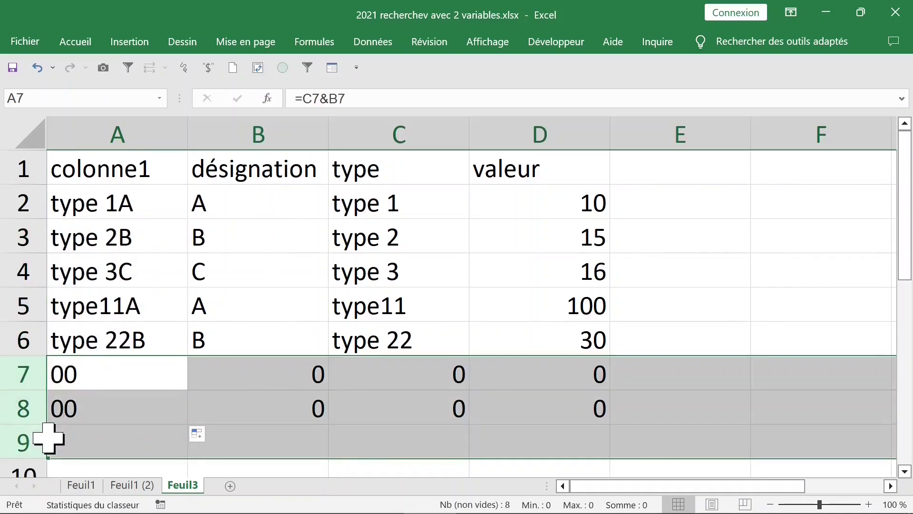
pyautogui.press('Delete')
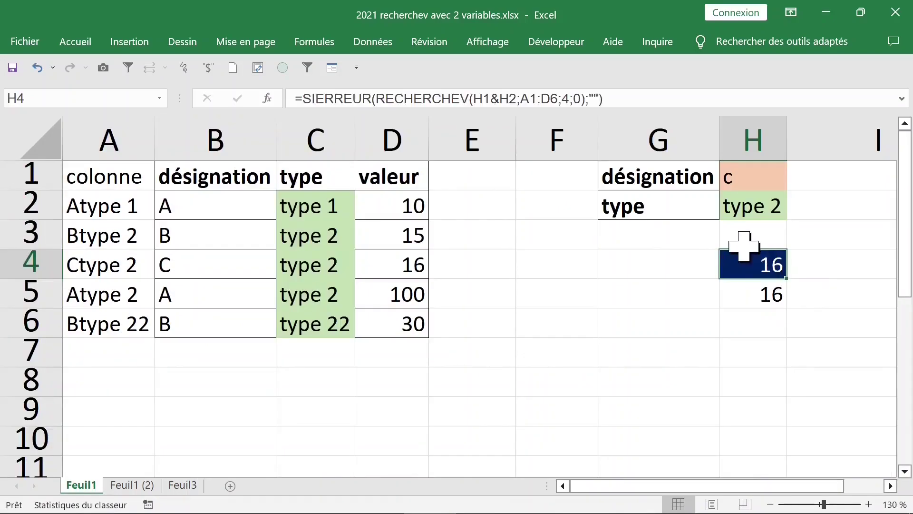
# Begin a RECHERCHEV formula in H3 of Feuil1 with the joined criteria H2&H1 as the lookup value
pyautogui.click(755, 234)
pyautogui.write('=rech')
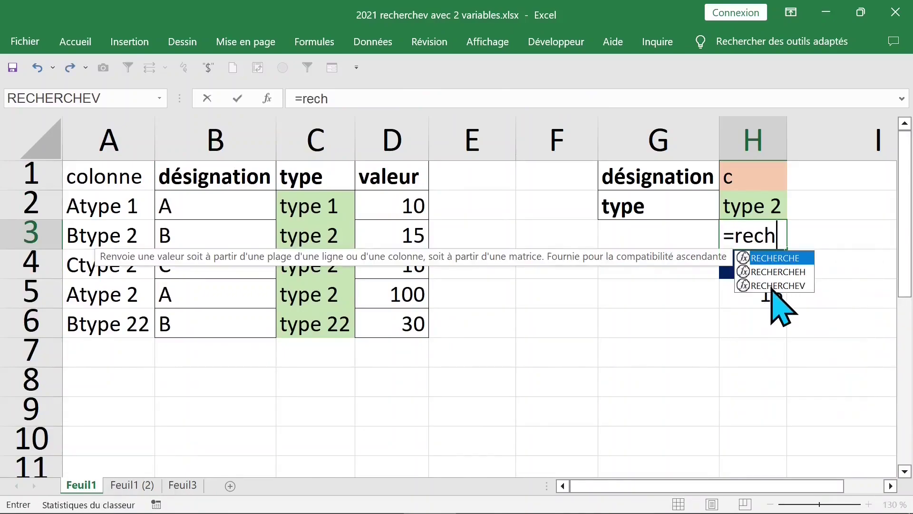
pyautogui.click(769, 284)
pyautogui.doubleClick(769, 285)
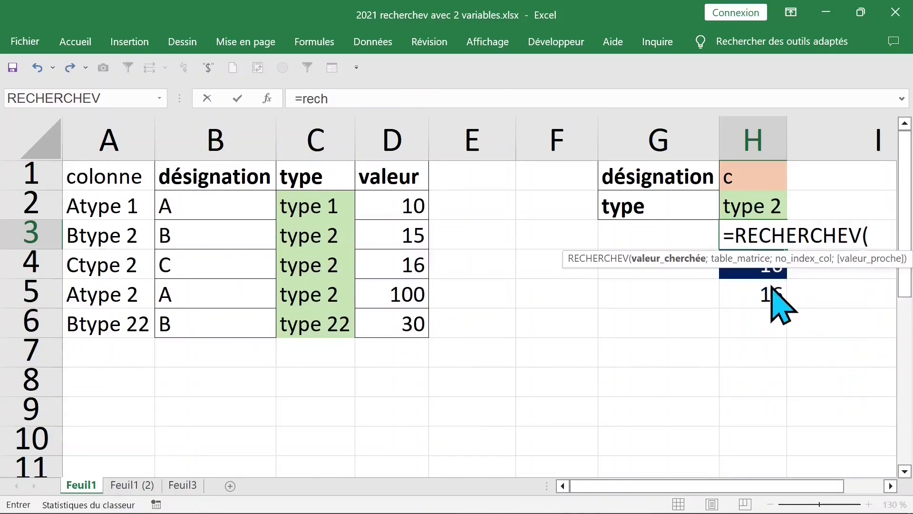
pyautogui.click(760, 208)
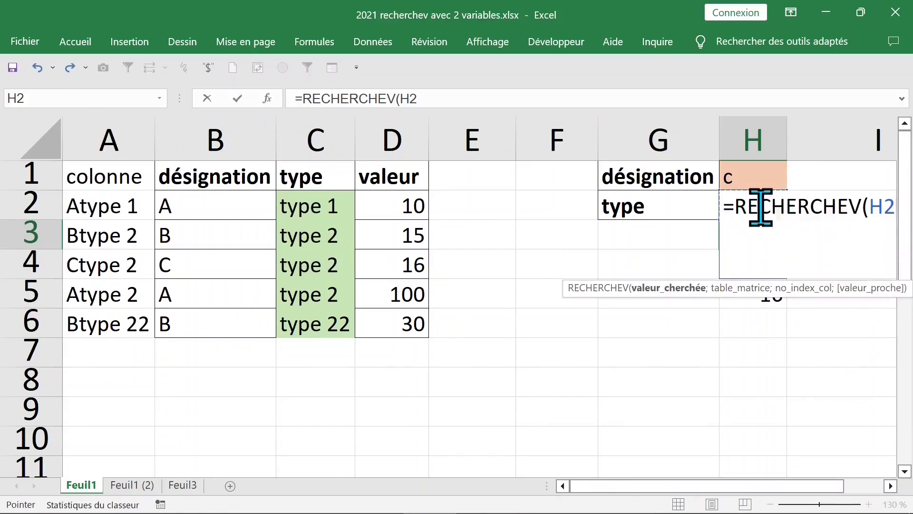
pyautogui.write('&')
pyautogui.click(745, 173)
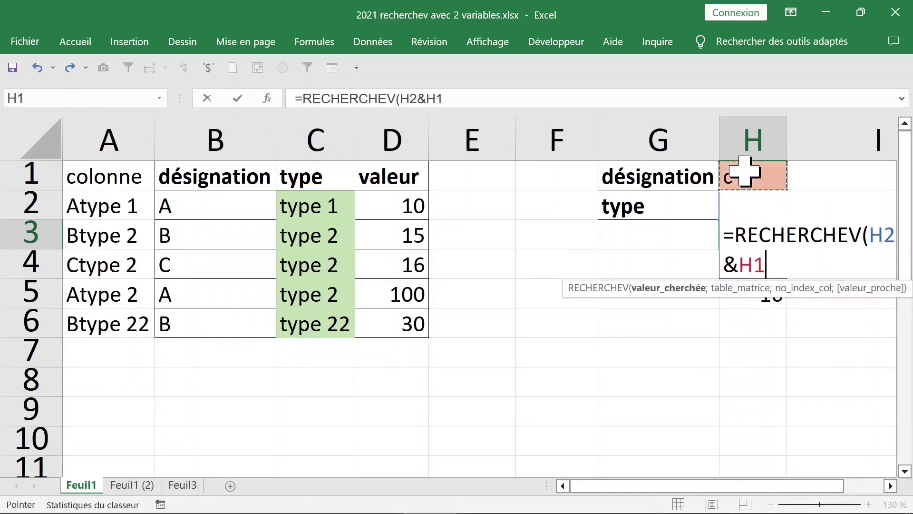
pyautogui.write(';')
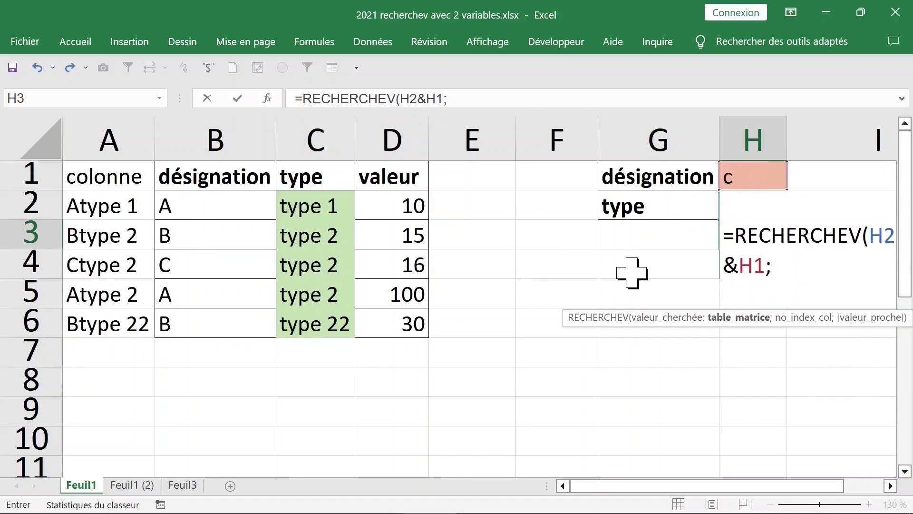
# Complete the RECHERCHEV in H3 with the table Feuil3!A1:D6, column index 4 and match argument 0
pyautogui.click(192, 485)
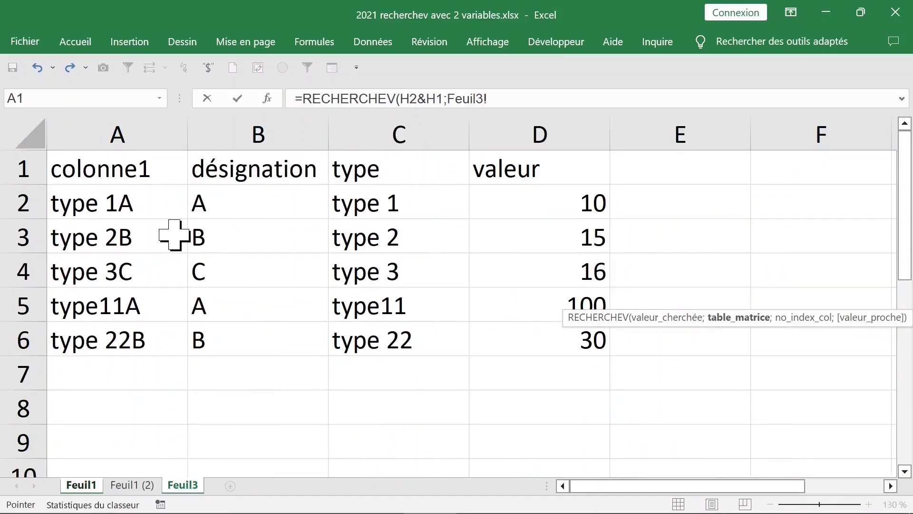
pyautogui.moveTo(104, 183); pyautogui.dragTo(549, 339)
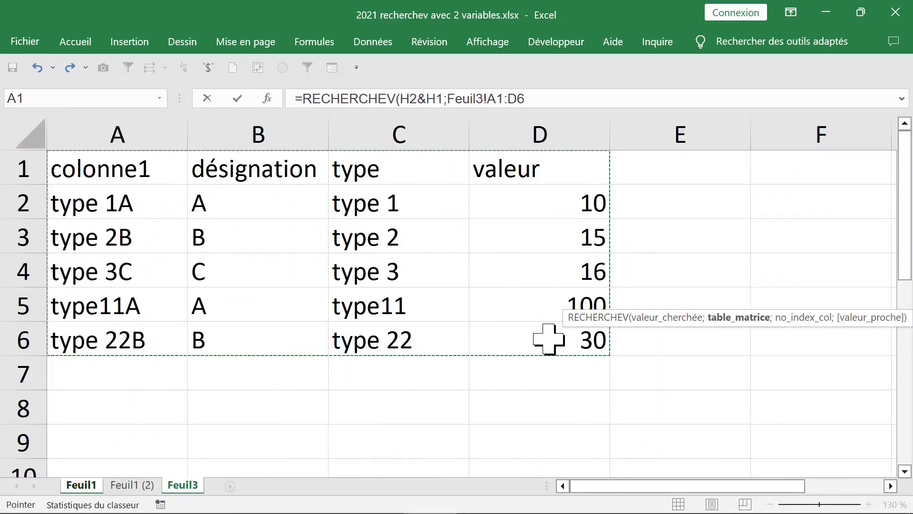
pyautogui.write(';')
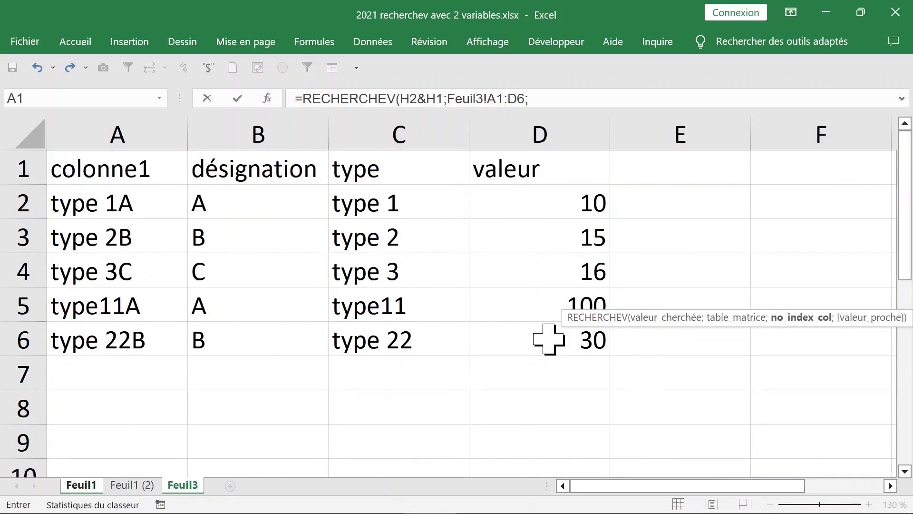
pyautogui.write('4')
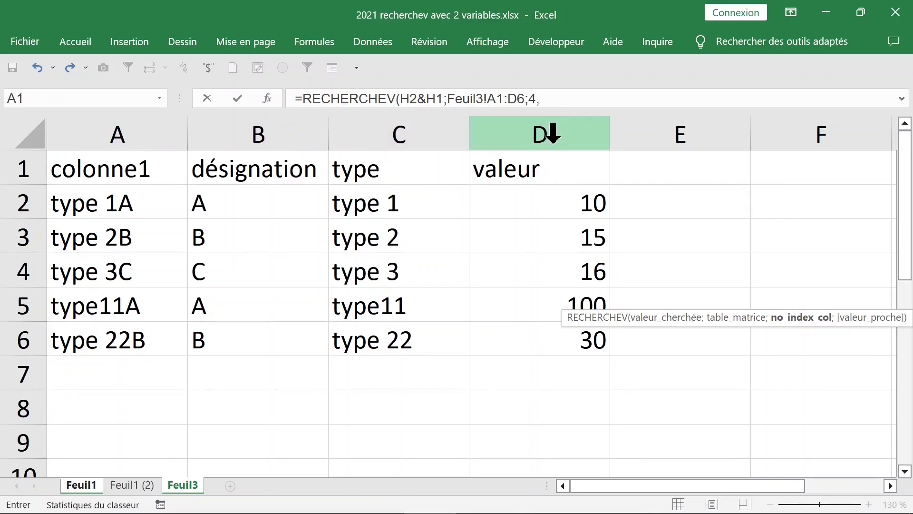
pyautogui.write(';0')
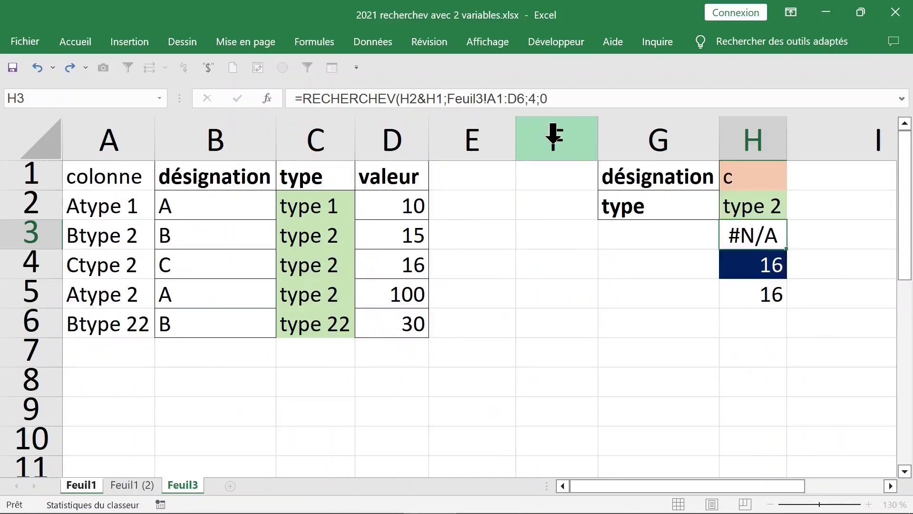
# Rewrite H3 as a new RECHERCHEV formula that searches for H2&H1
pyautogui.press('Down')
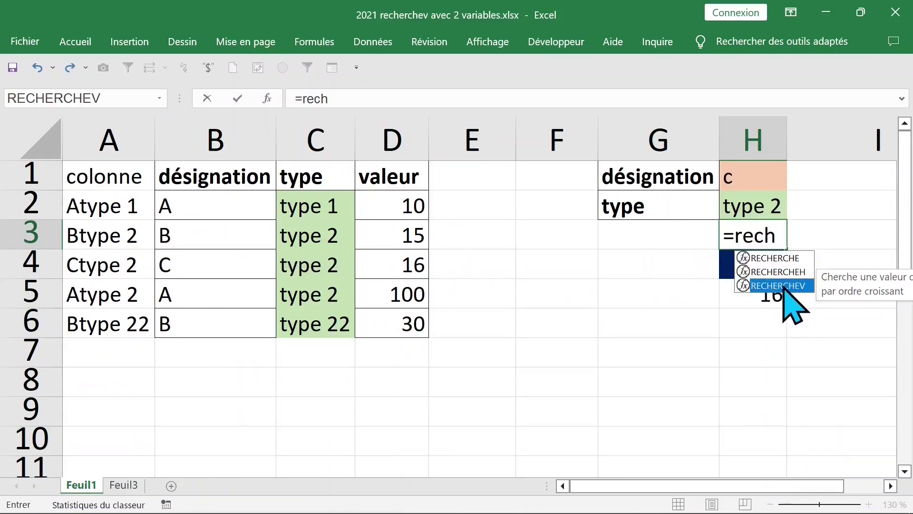
pyautogui.doubleClick(773, 288)
pyautogui.click(754, 206)
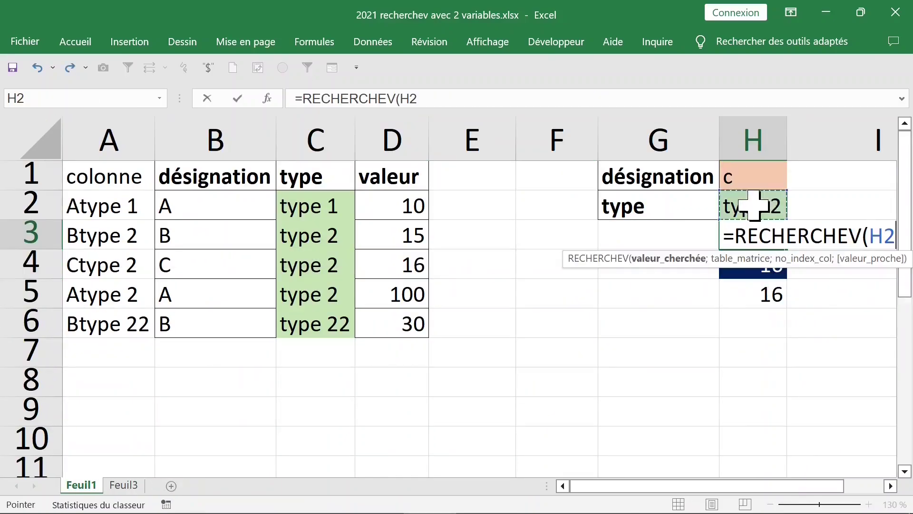
pyautogui.write('&')
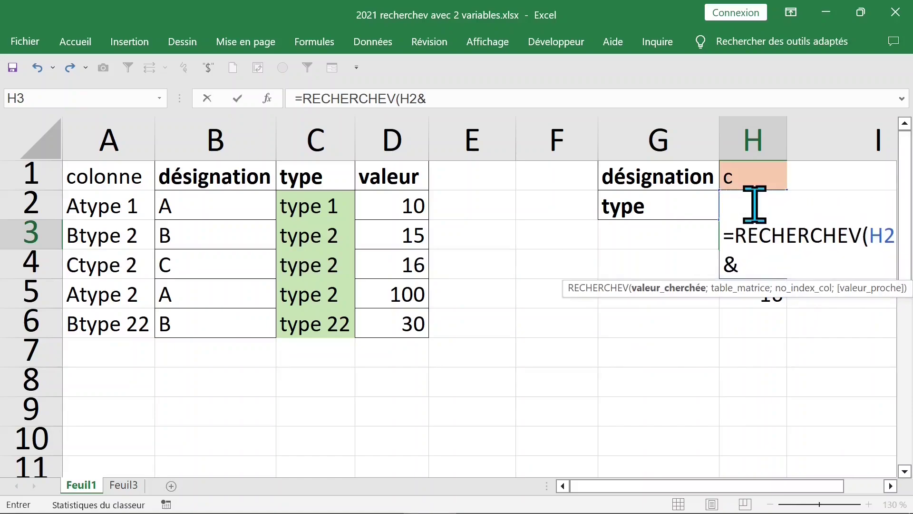
pyautogui.click(713, 175)
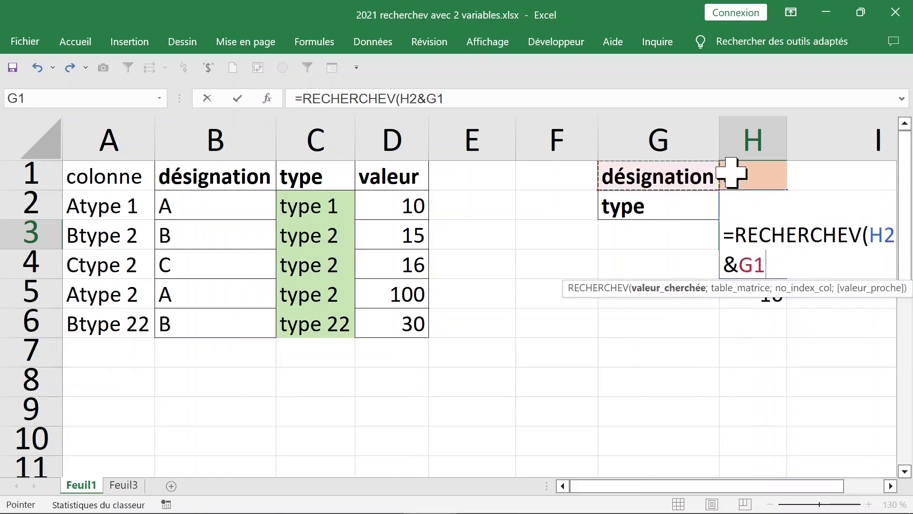
pyautogui.click(763, 172)
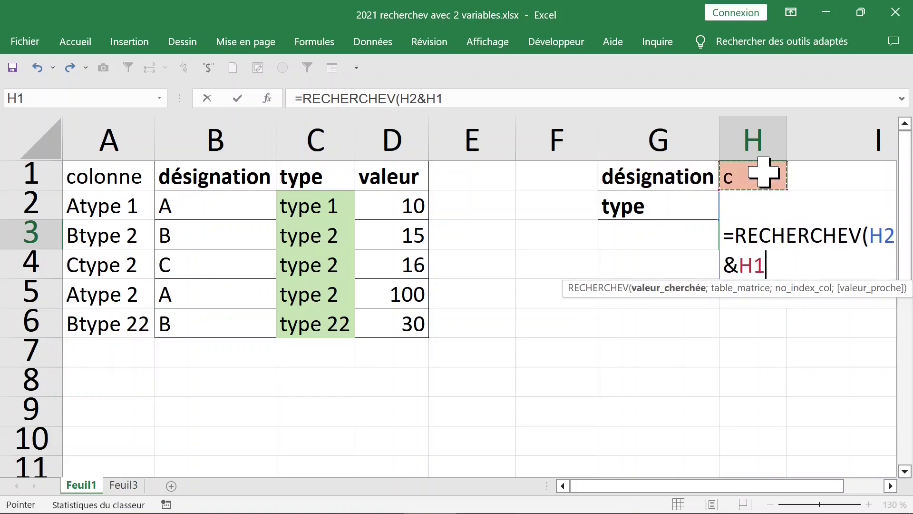
pyautogui.write(',')
pyautogui.write(';')
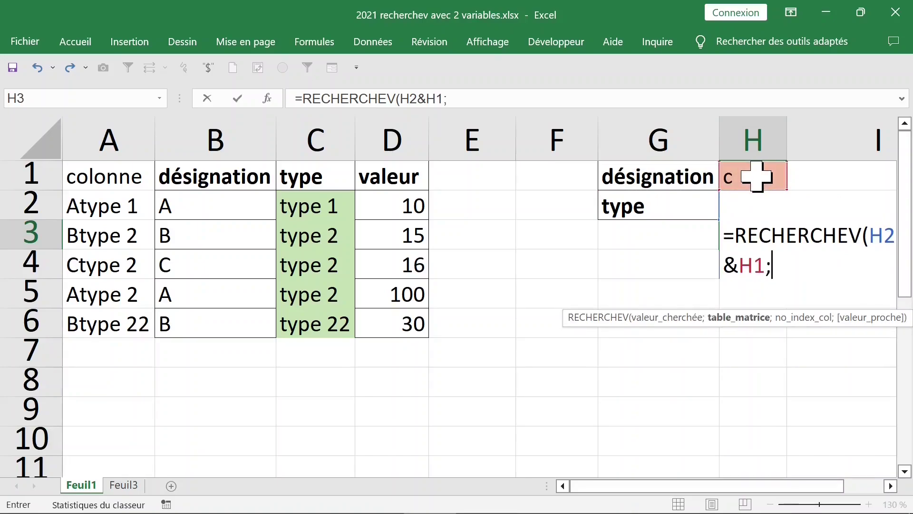
# Finish the new H3 formula with the table Feuil3!A1:D6, column index 4 and exact match 0
pyautogui.click(123, 484)
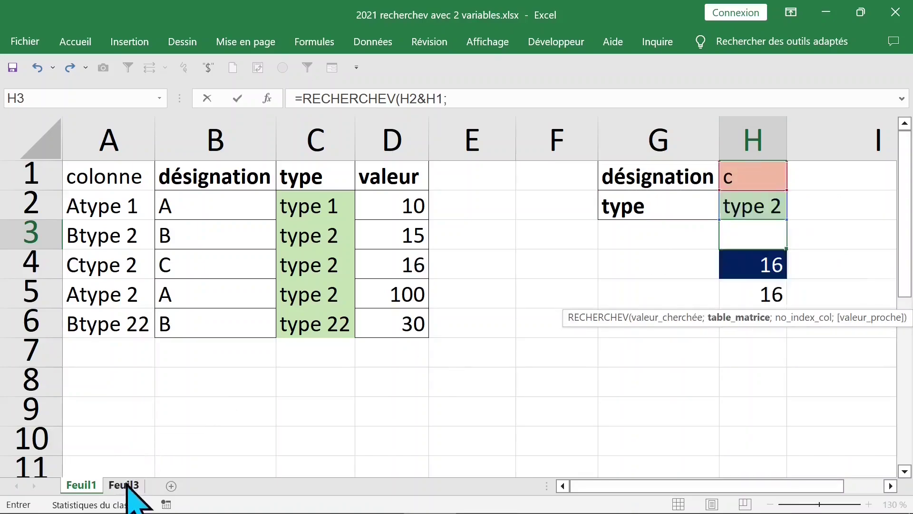
pyautogui.moveTo(106, 180); pyautogui.dragTo(552, 336)
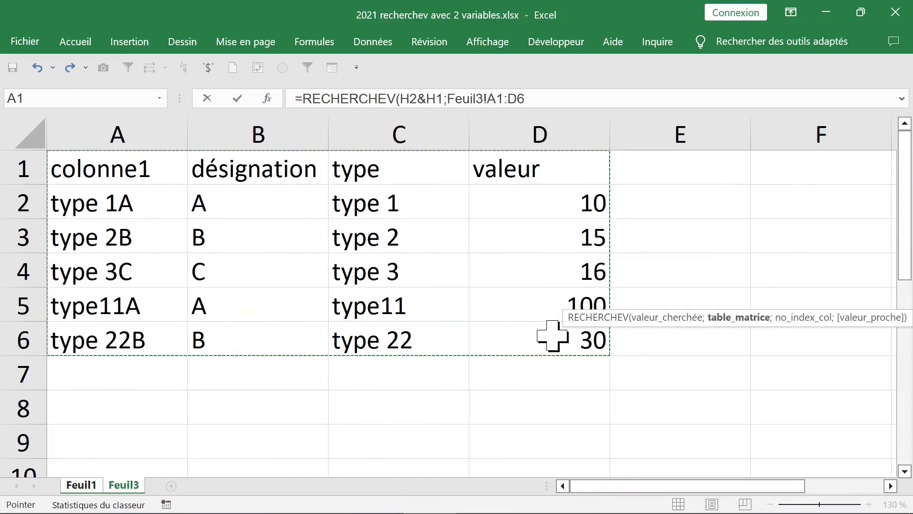
pyautogui.write(';')
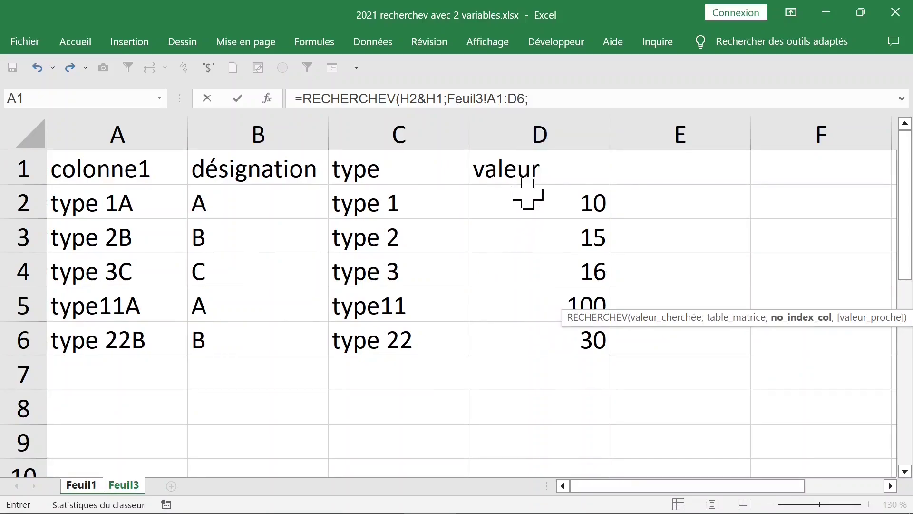
pyautogui.write('4;0)')
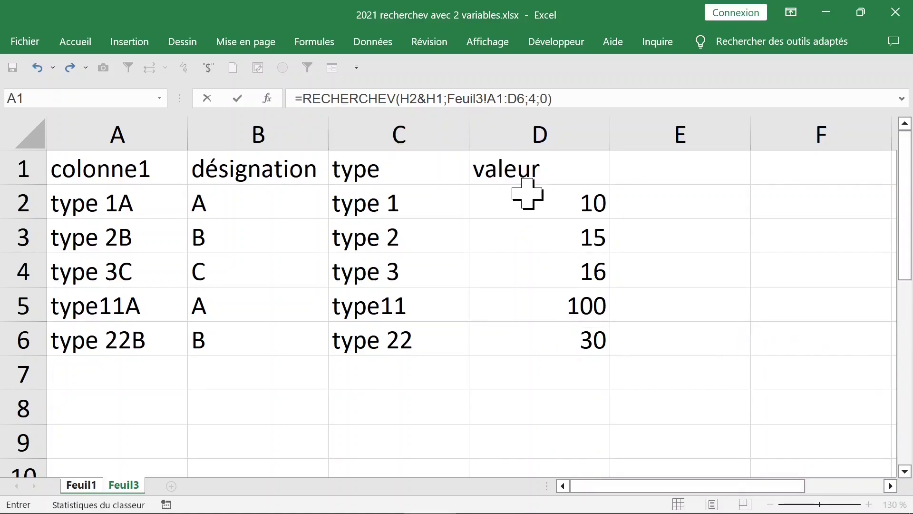
pyautogui.press('Return')
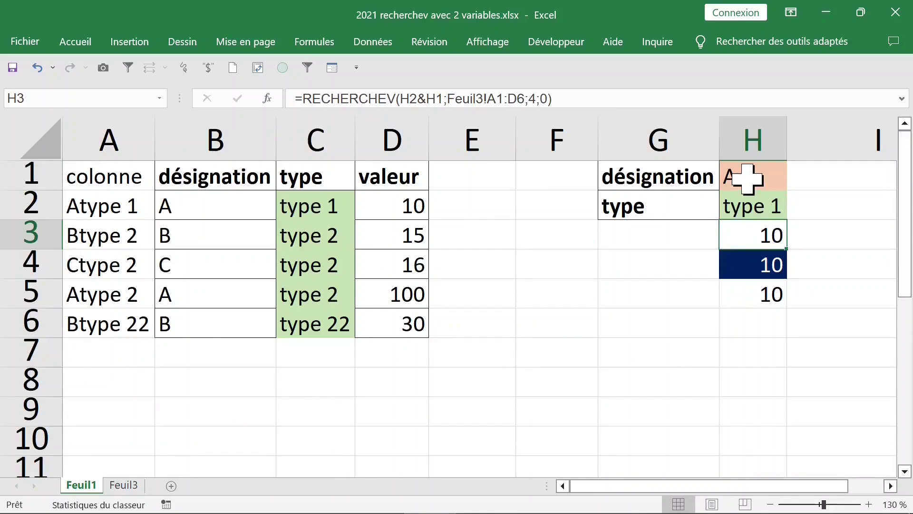
# Test the lookup in H3 by changing the type criterion in H2 to type 2
pyautogui.click(746, 179)
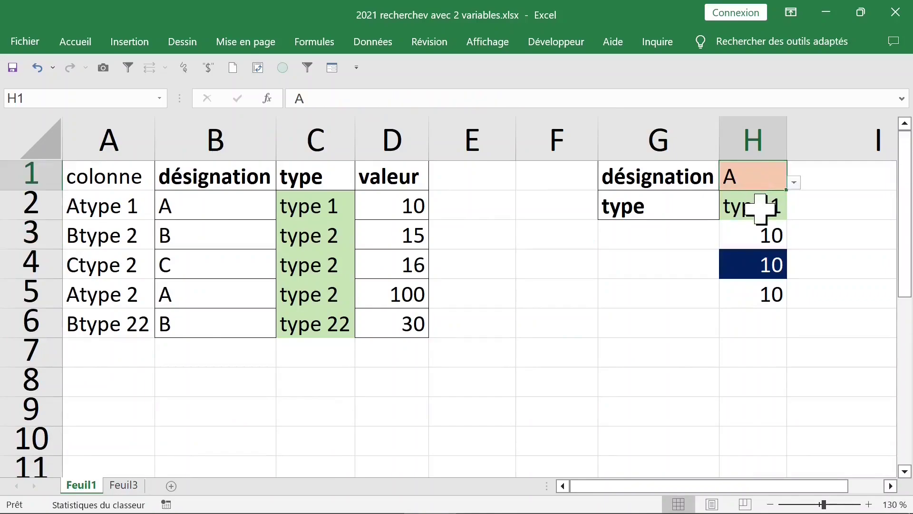
pyautogui.click(760, 210)
pyautogui.click(759, 232)
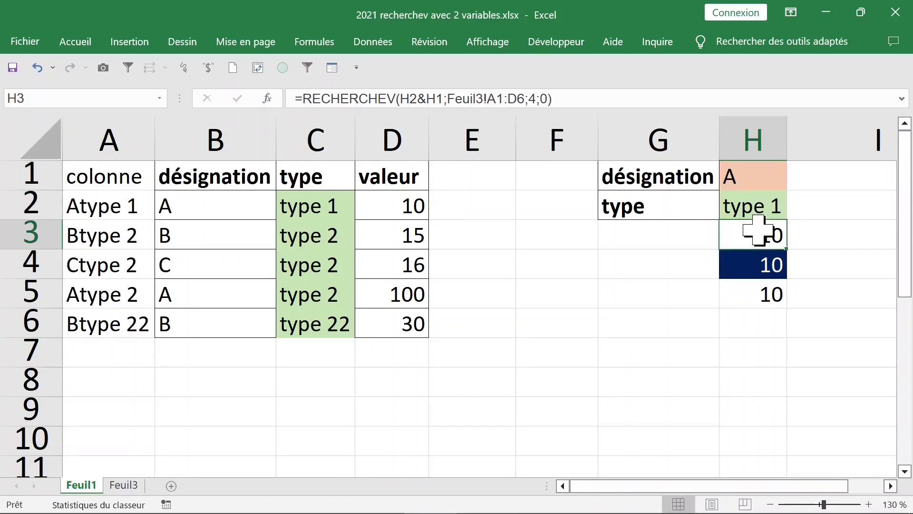
pyautogui.click(755, 177)
pyautogui.click(758, 205)
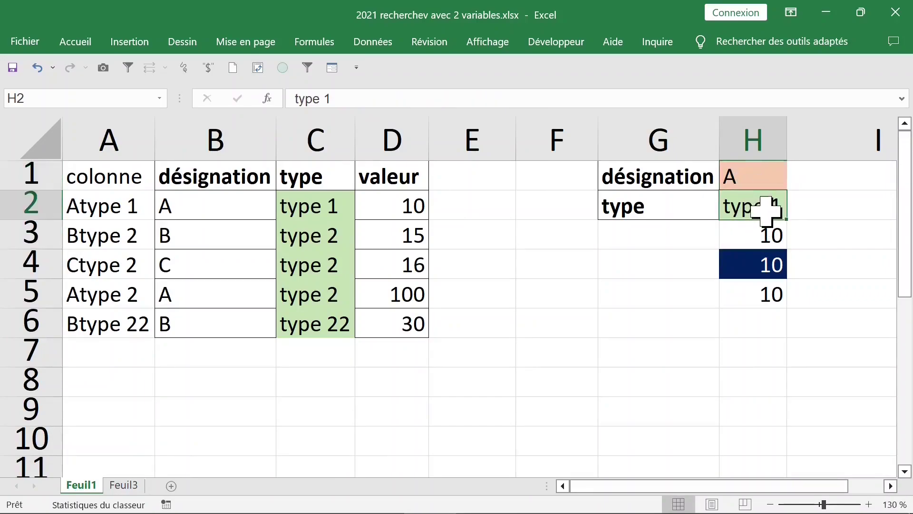
pyautogui.click(354, 103)
pyautogui.write('2')
pyautogui.press('Return')
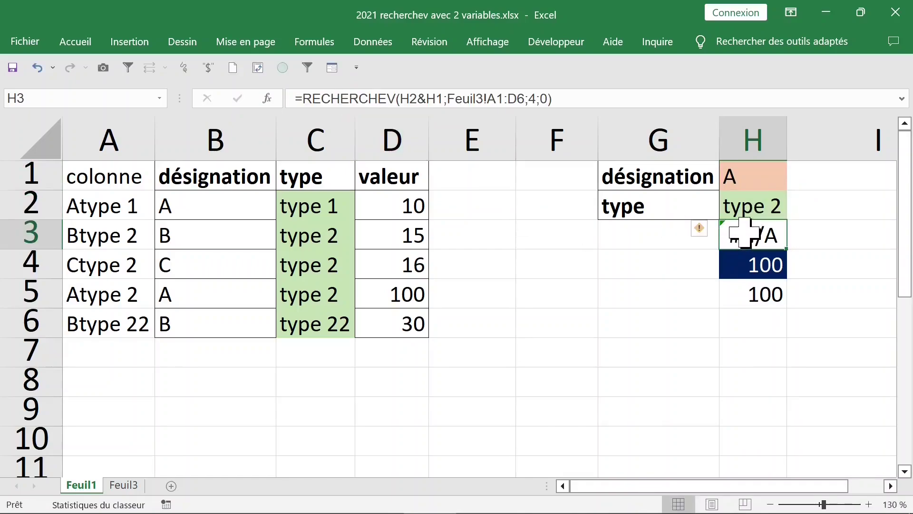
pyautogui.click(751, 209)
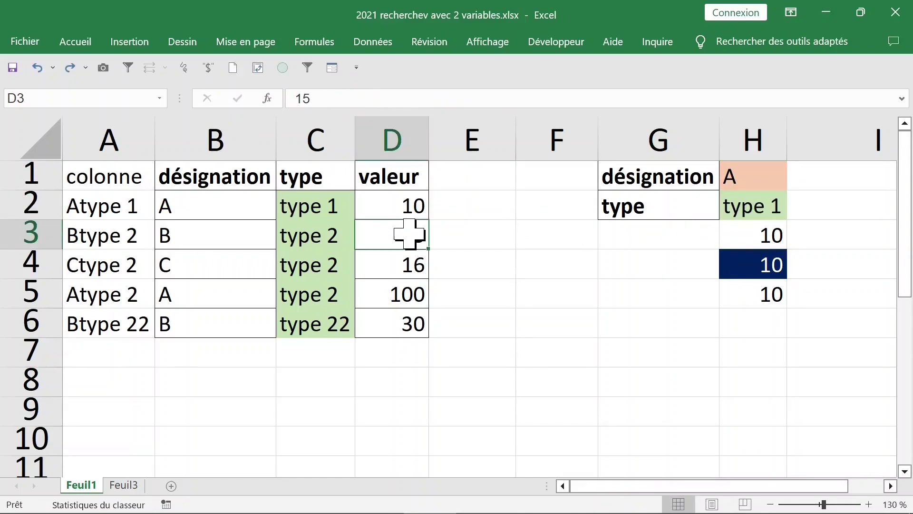